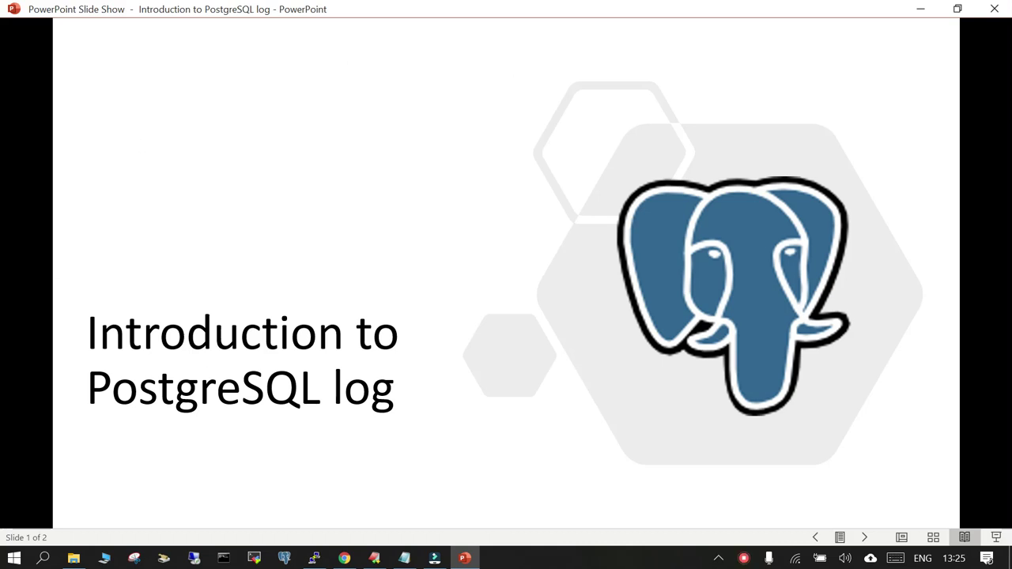
- Copy all the PostgreSQL log notes into a new Normal Text document, Untitled3
{"action": "left_click", "coordinate": [371, 563]}
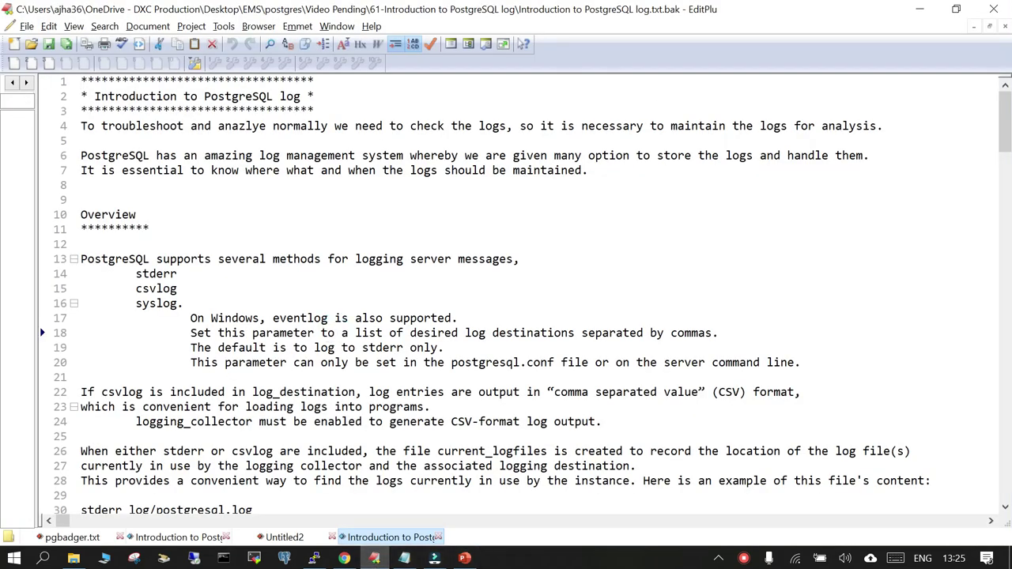
{"action": "key", "text": "ctrl+a"}
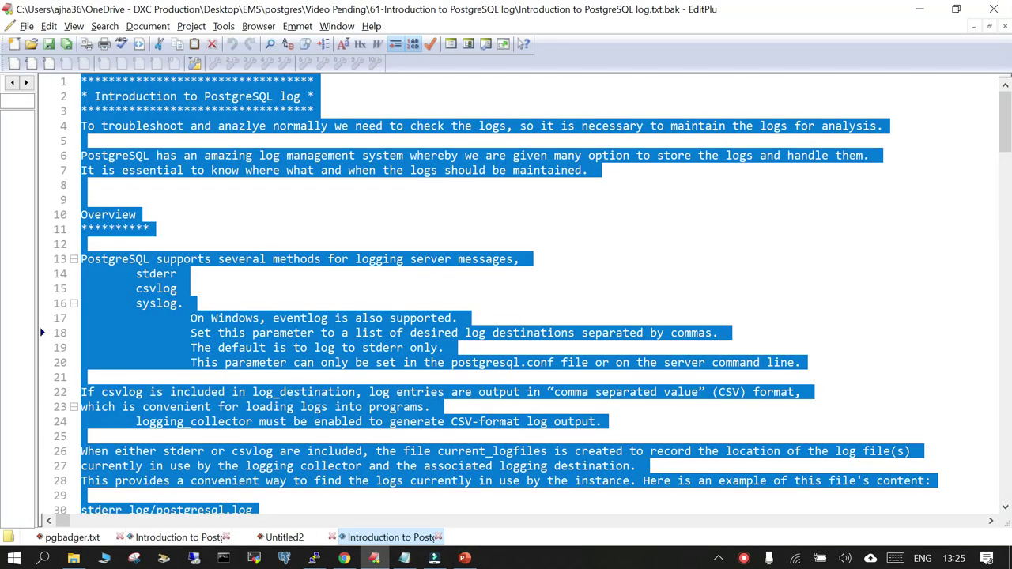
{"action": "left_click", "coordinate": [18, 44]}
{"action": "left_click", "coordinate": [47, 63]}
{"action": "key", "text": "ctrl+v"}
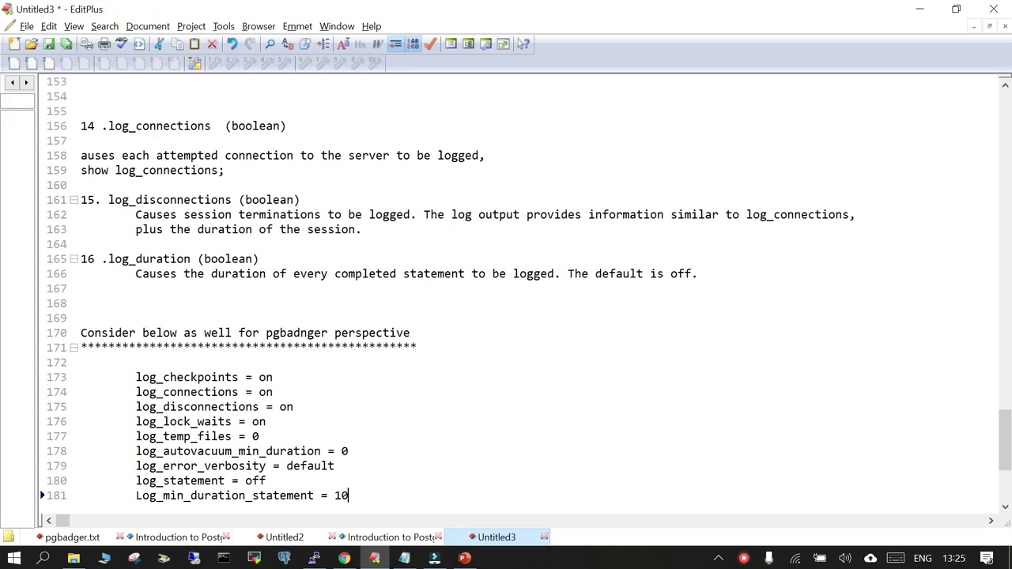
{"action": "left_click_drag", "start_coordinate": [1004, 443], "coordinate": [1005, 114]}
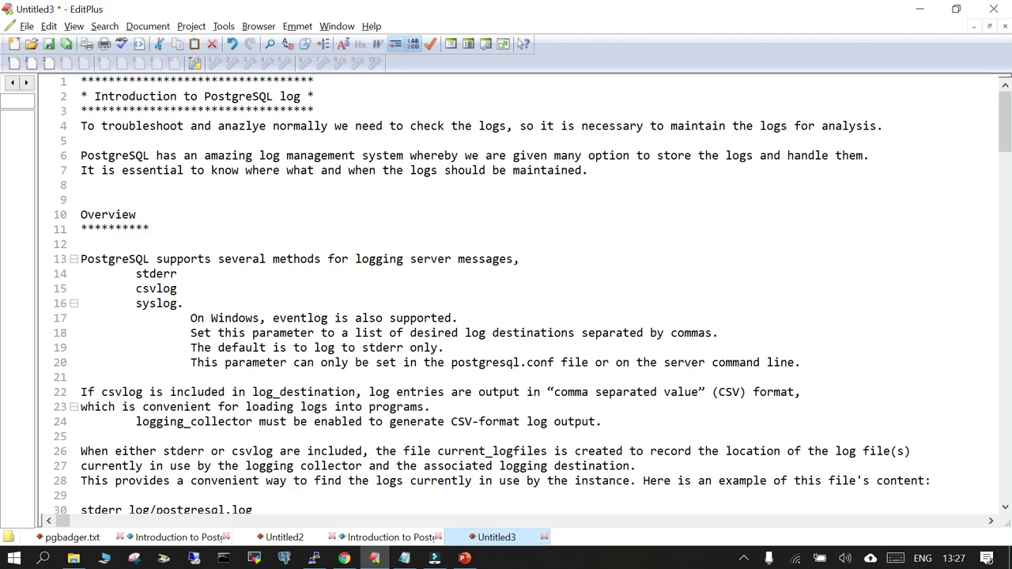
- Scroll Untitled3 down to the 'Logging parameters in postgres' section at logging_collector
{"action": "scroll", "coordinate": [522, 293], "scroll_direction": "down", "scroll_amount": 2}
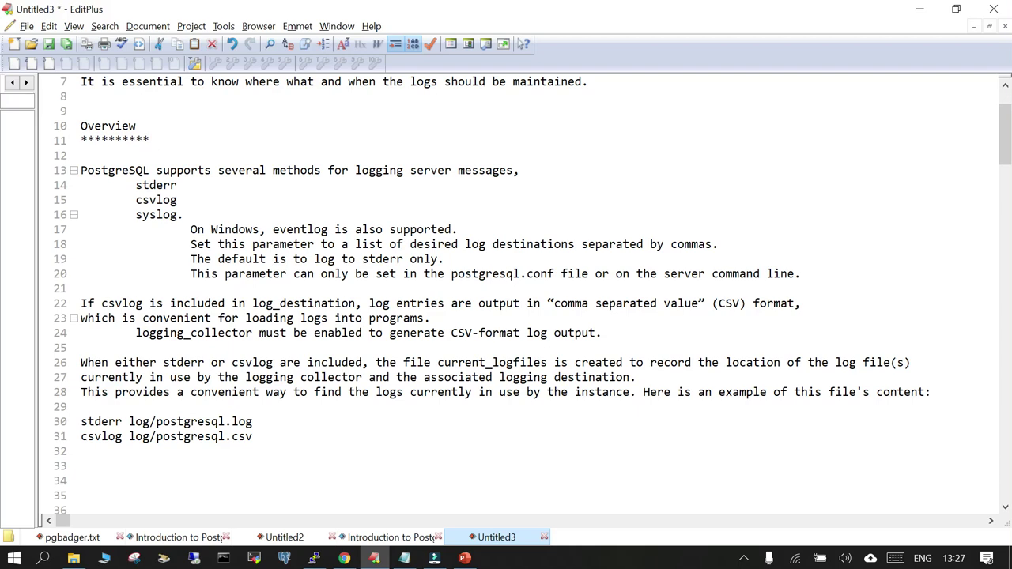
{"action": "scroll", "coordinate": [533, 296], "scroll_direction": "down", "scroll_amount": 6}
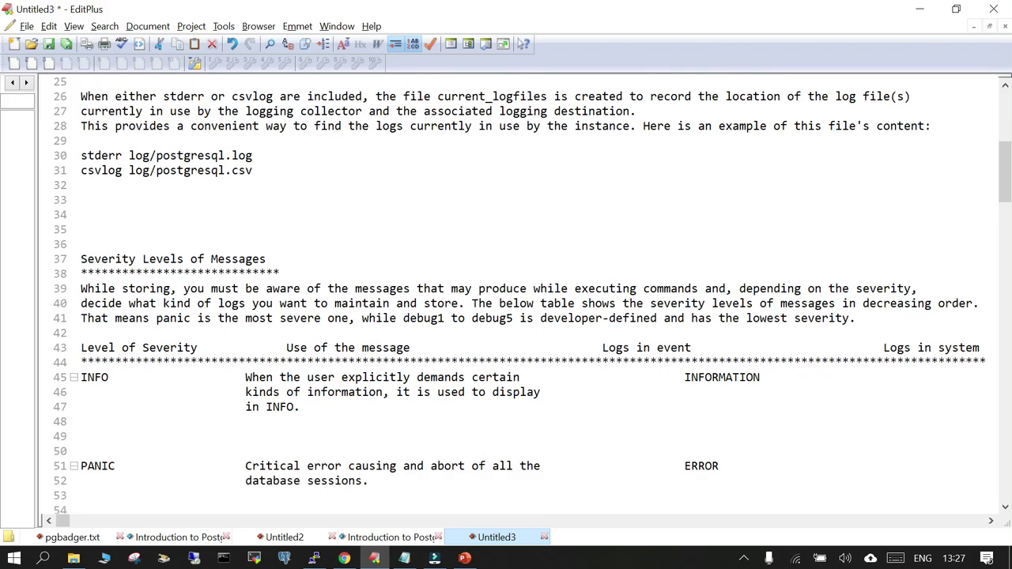
{"action": "scroll", "coordinate": [533, 296], "scroll_direction": "down", "scroll_amount": 2}
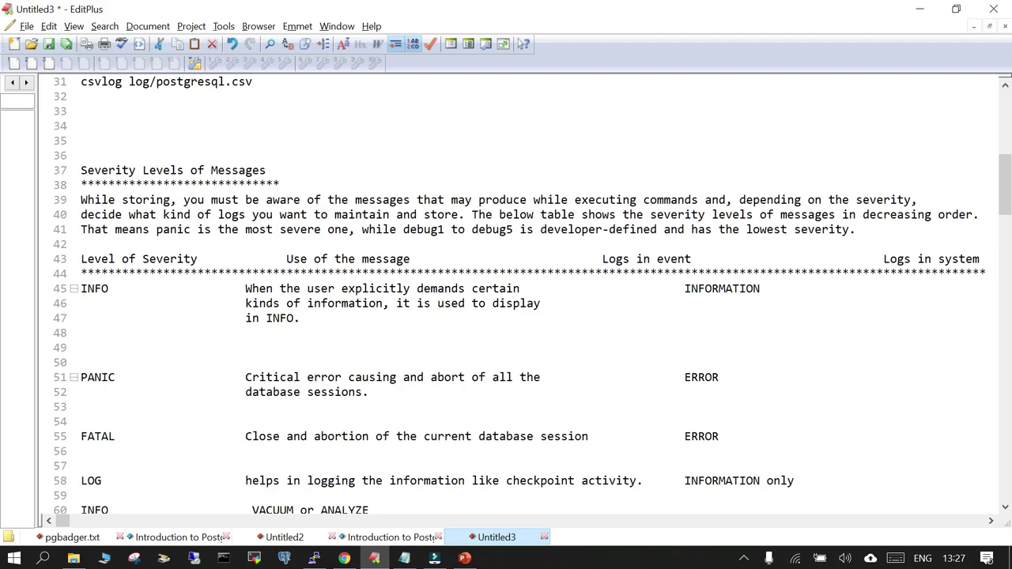
{"action": "scroll", "coordinate": [532, 295], "scroll_direction": "down", "scroll_amount": 1}
{"action": "scroll", "coordinate": [532, 296], "scroll_direction": "down", "scroll_amount": 3}
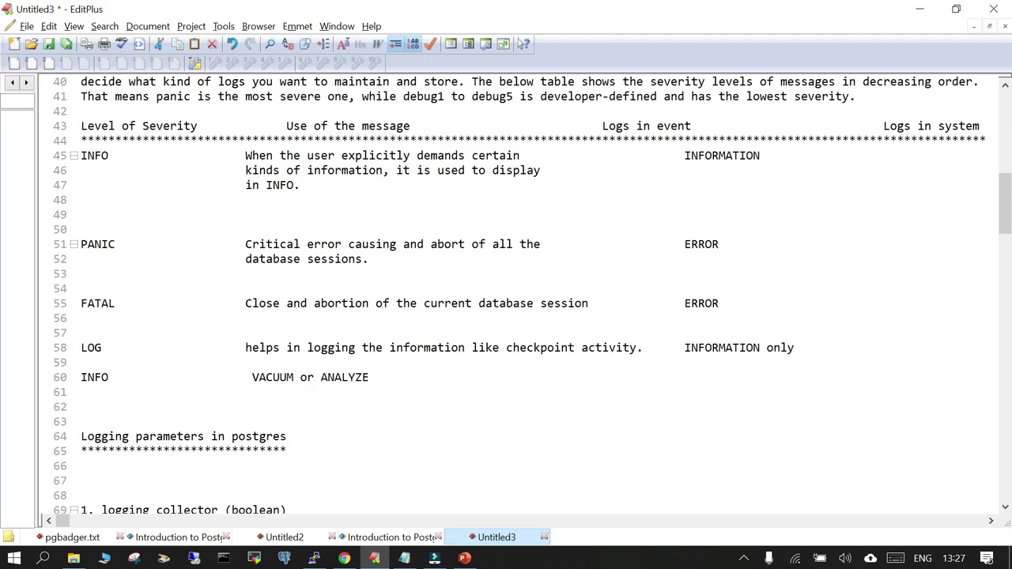
{"action": "scroll", "coordinate": [532, 296], "scroll_direction": "down", "scroll_amount": 4}
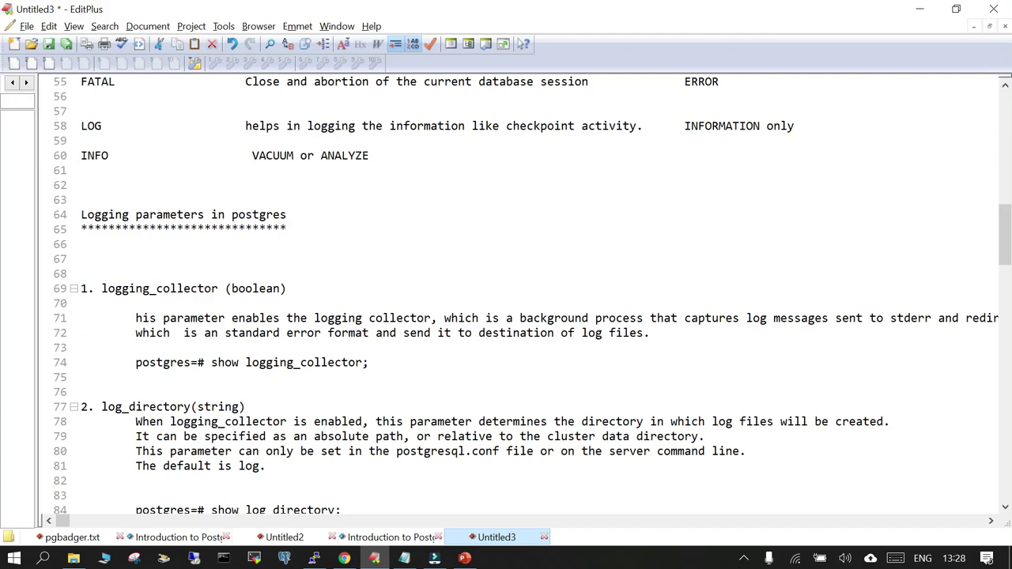
- Copy 'show logging_collector;' from line 74 into psql and run it, returning on
{"action": "left_click", "coordinate": [314, 558]}
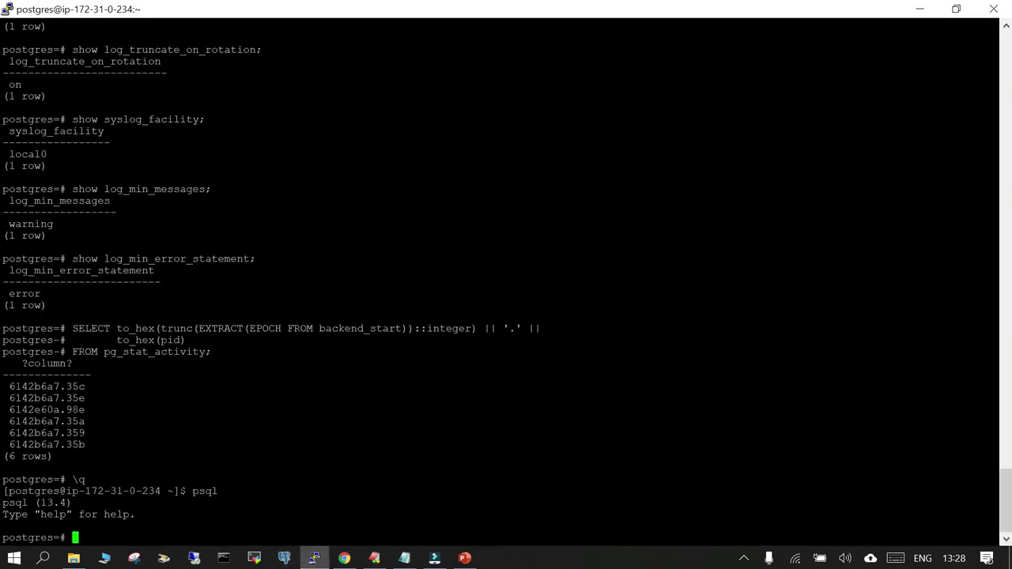
{"action": "left_click", "coordinate": [374, 558]}
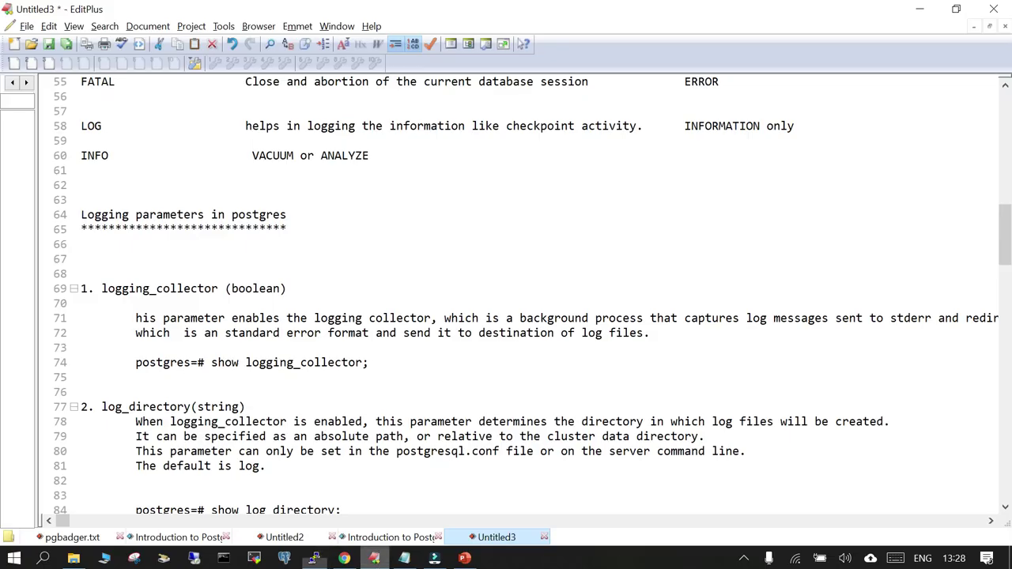
{"action": "left_click_drag", "start_coordinate": [211, 363], "coordinate": [368, 362]}
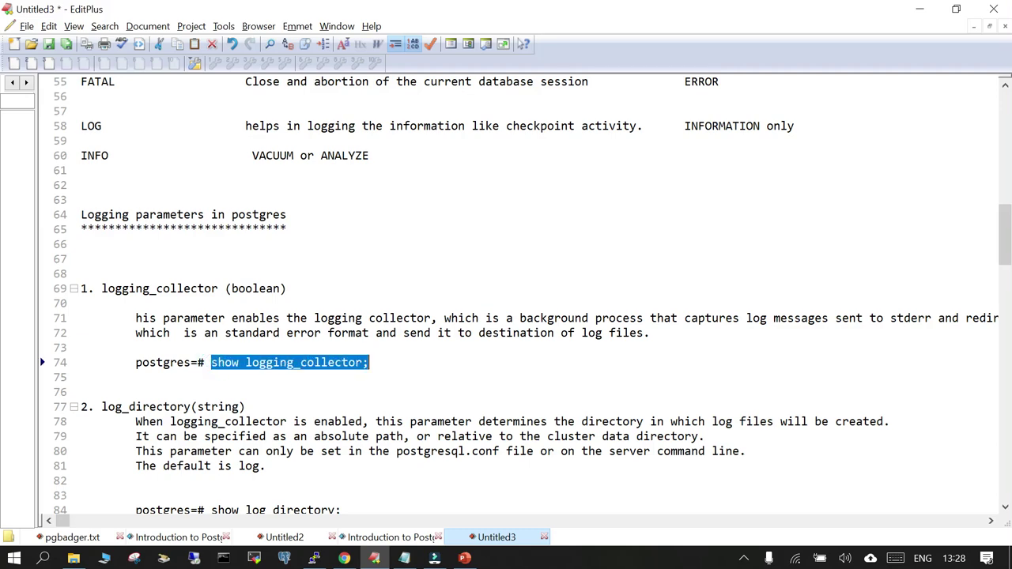
{"action": "key", "text": "ctrl+c"}
{"action": "left_click", "coordinate": [314, 558]}
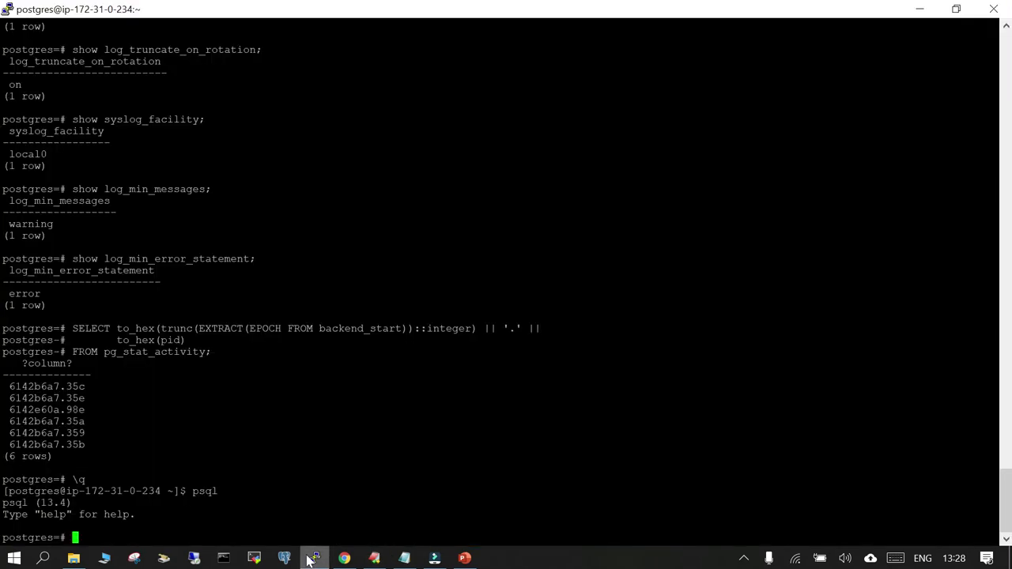
{"action": "key", "text": "shift+Insert"}
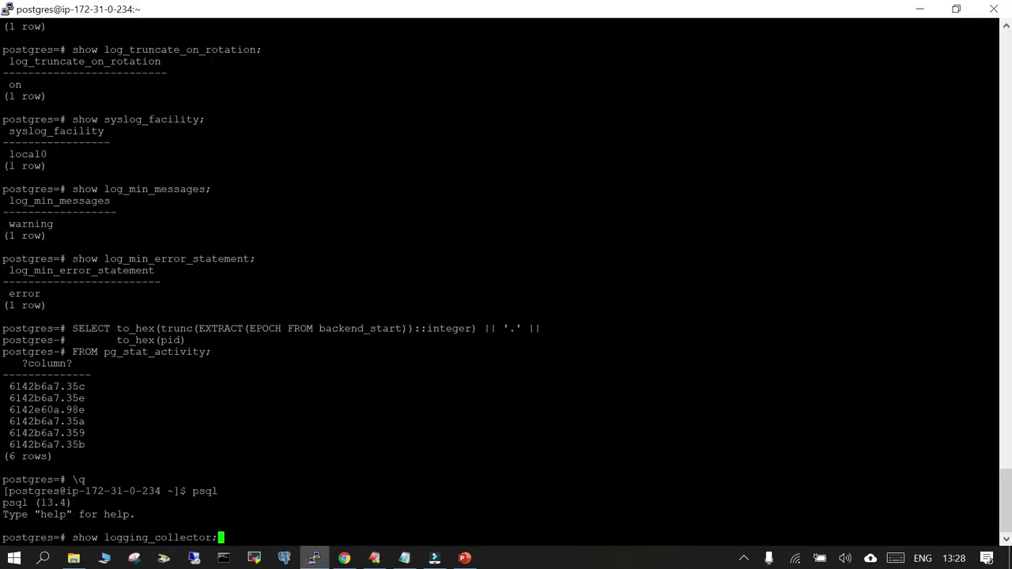
{"action": "key", "text": "Return"}
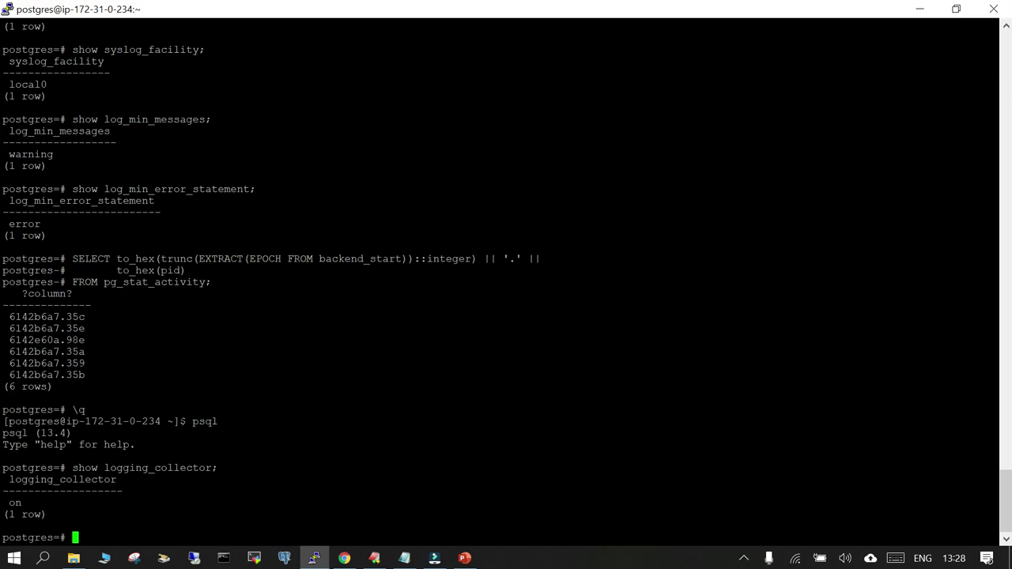
{"action": "left_click", "coordinate": [374, 559]}
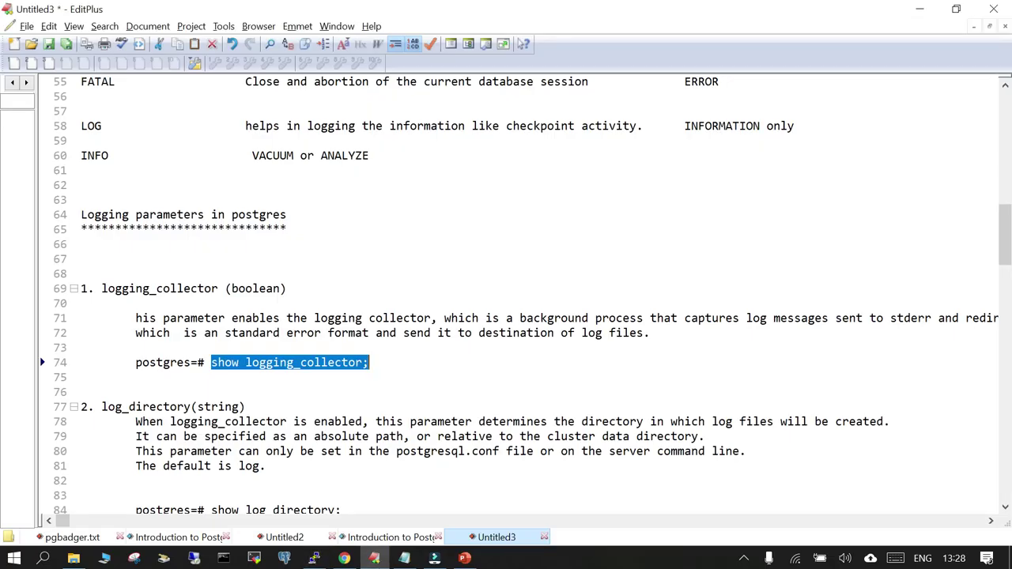
{"action": "scroll", "coordinate": [522, 293], "scroll_direction": "down", "scroll_amount": 2}
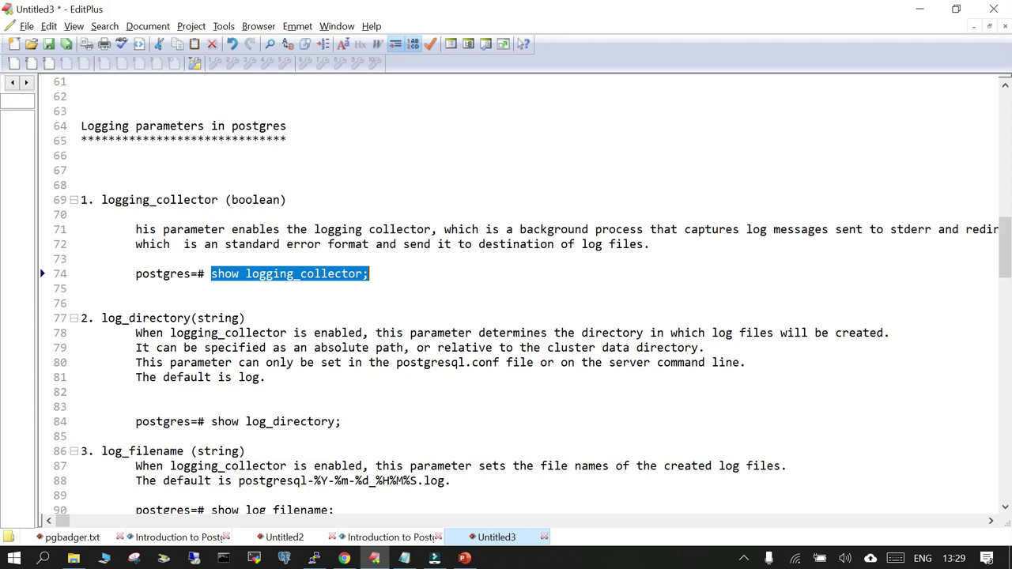
- Copy 'show log_directory;' from line 84 into psql and run it
{"action": "left_click_drag", "start_coordinate": [210, 421], "coordinate": [341, 422]}
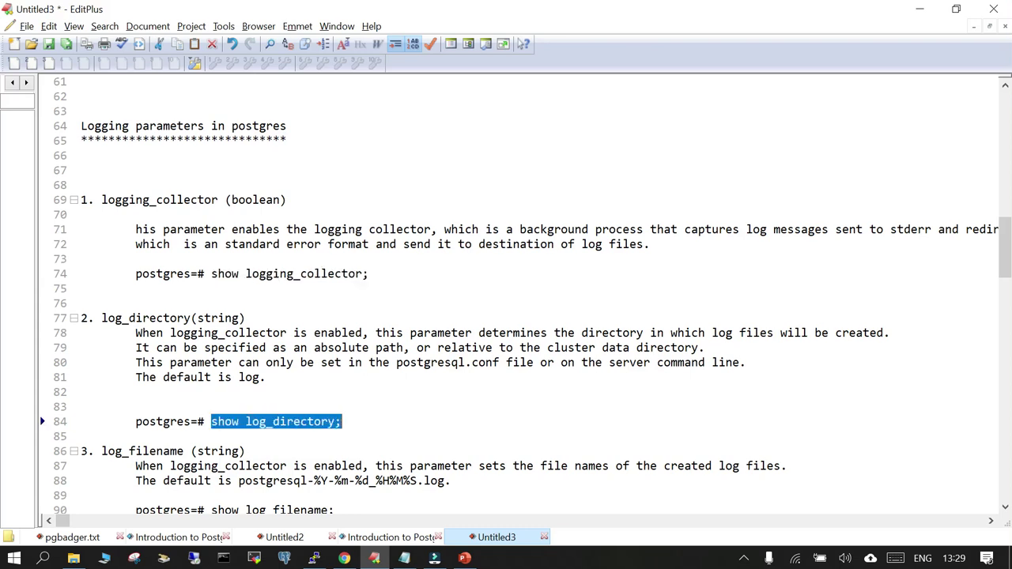
{"action": "key", "text": "ctrl+c"}
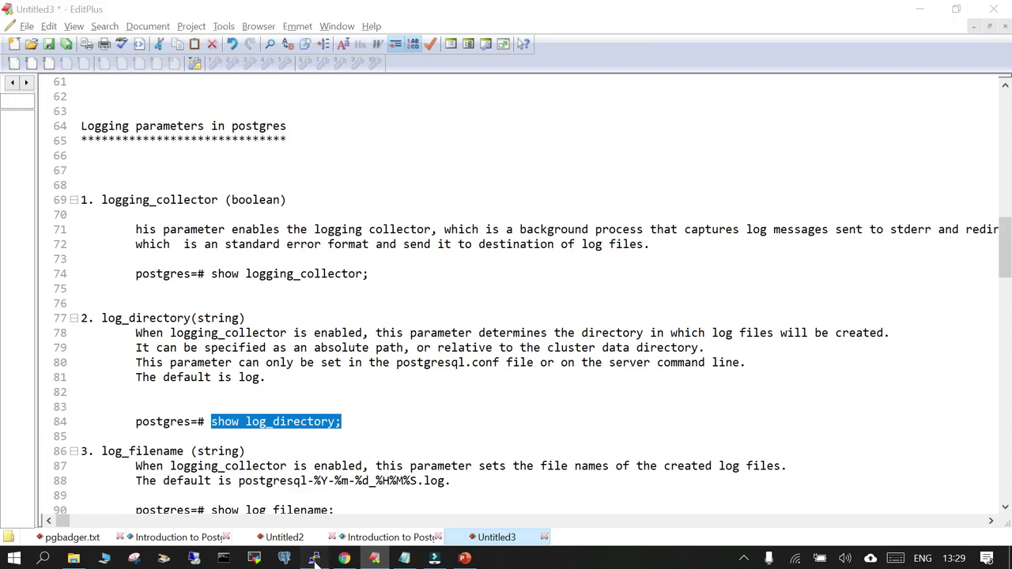
{"action": "left_click", "coordinate": [314, 558]}
{"action": "key", "text": "shift+Insert"}
{"action": "key", "text": "Return"}
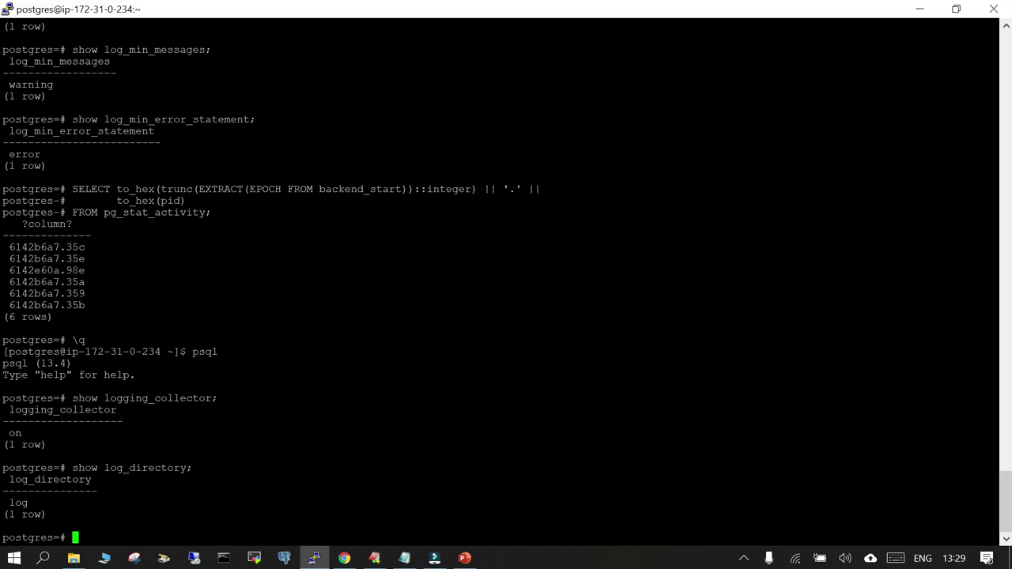
- Query show data_directory; in psql, then exit to the shell
{"action": "type", "text": "show data_directory"}
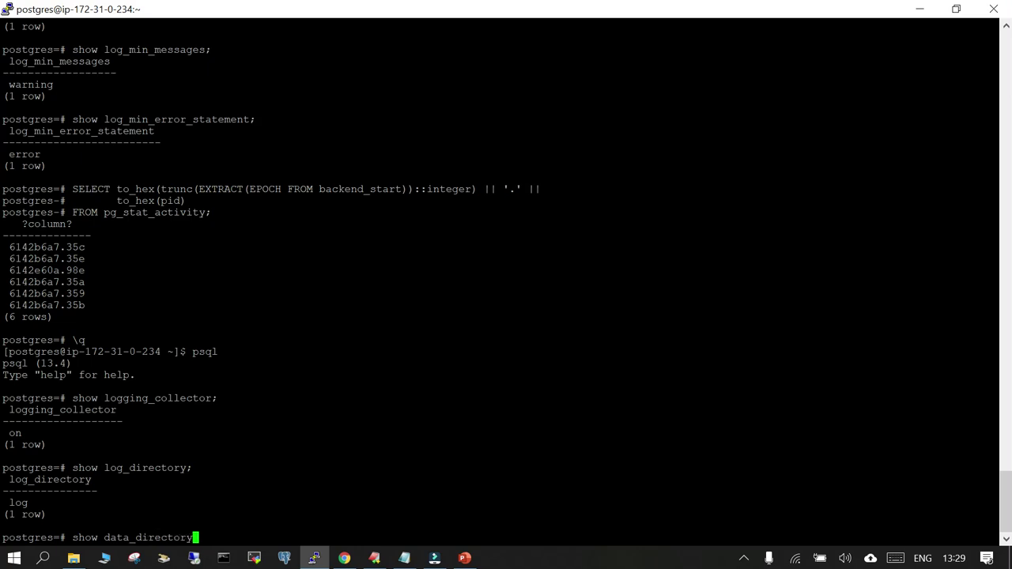
{"action": "type", "text": ";"}
{"action": "key", "text": "Return"}
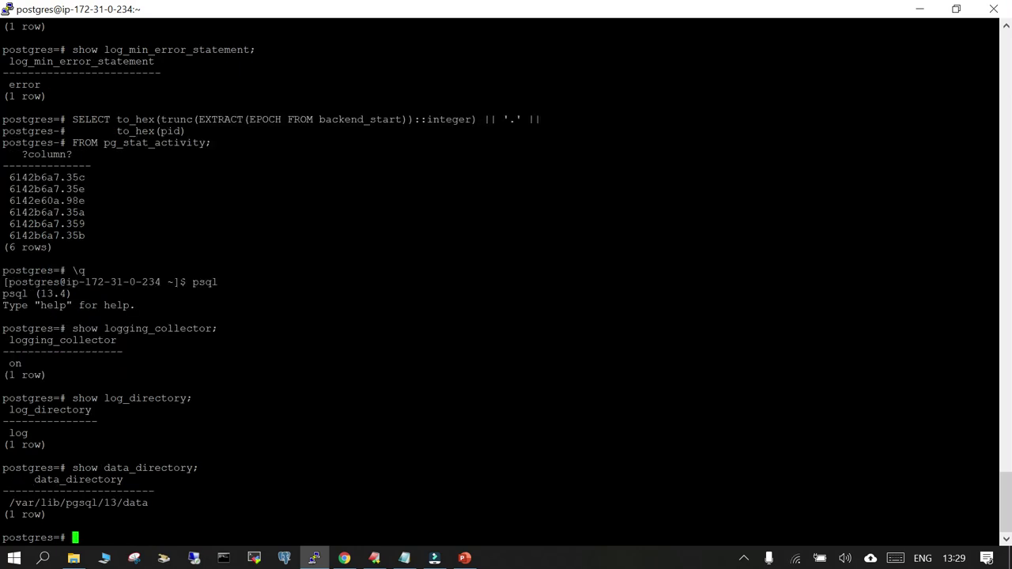
{"action": "type", "text": "exit"}
{"action": "key", "text": "Return"}
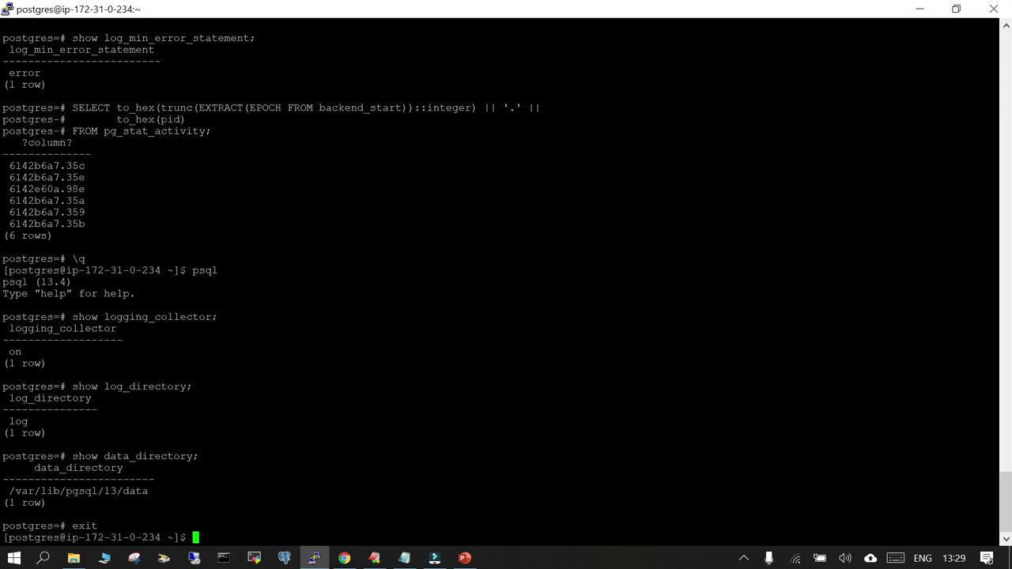
- Change into the reported data directory and list its contents
{"action": "type", "text": "cd"}
{"action": "left_click_drag", "start_coordinate": [9, 491], "coordinate": [148, 491]}
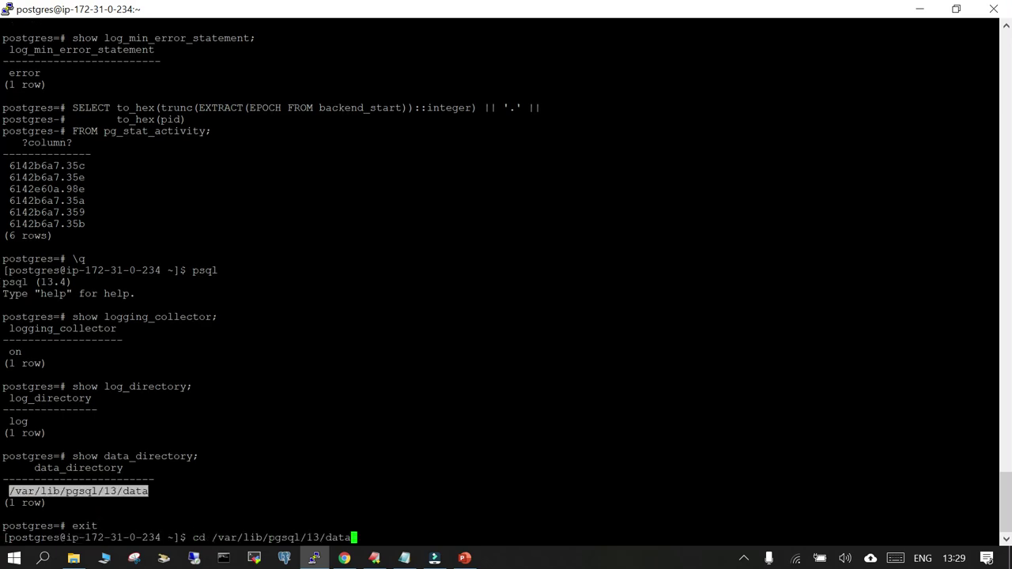
{"action": "right_click", "coordinate": [148, 491]}
{"action": "key", "text": "Return"}
{"action": "type", "text": "ls"}
{"action": "key", "text": "Return"}
- Enter the log folder and list its postgresql log files with ls and ls -lrt
{"action": "type", "text": "cd"}
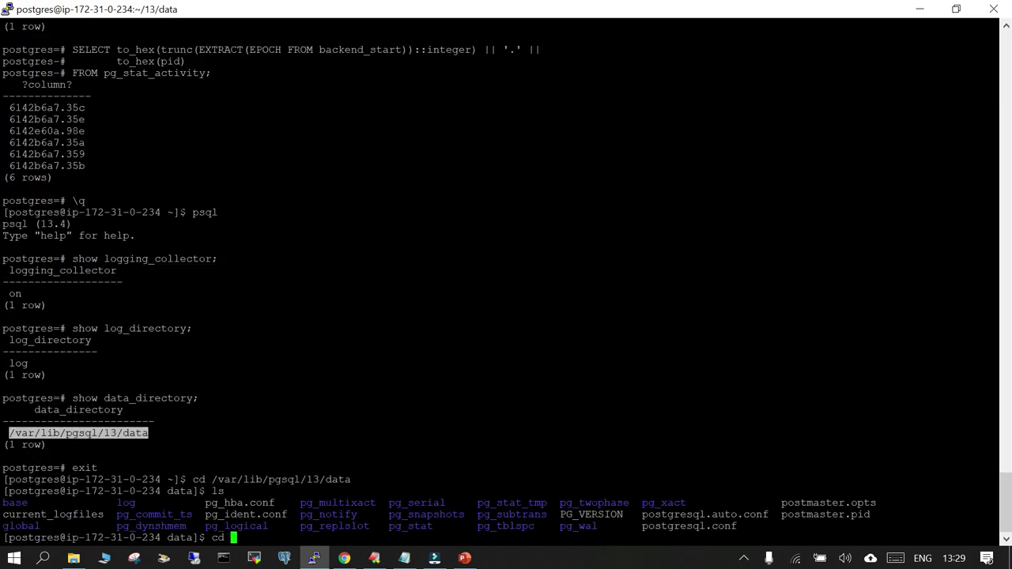
{"action": "double_click", "coordinate": [126, 502]}
{"action": "right_click", "coordinate": [125, 502]}
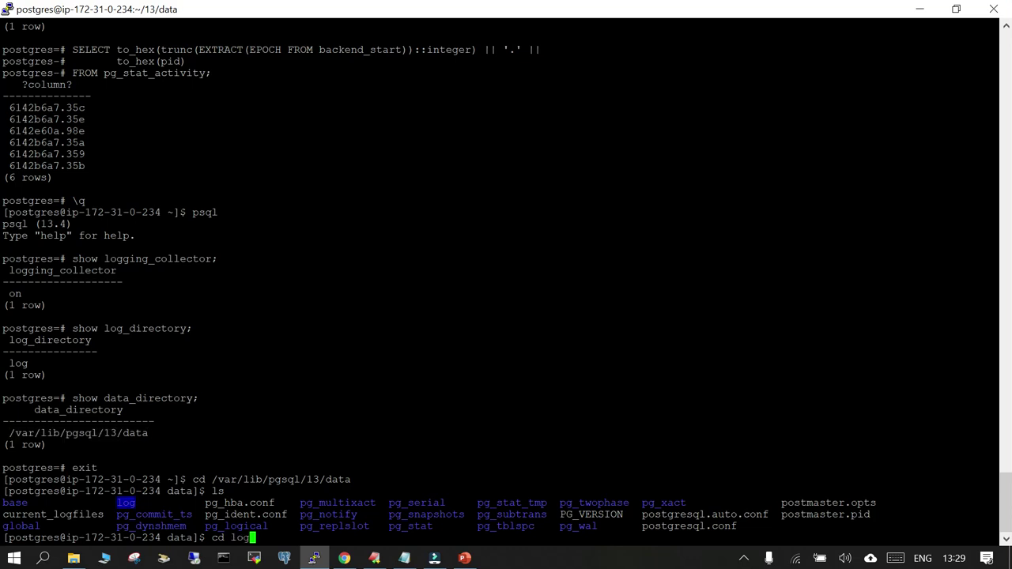
{"action": "key", "text": "Return"}
{"action": "type", "text": "ls"}
{"action": "key", "text": "Return"}
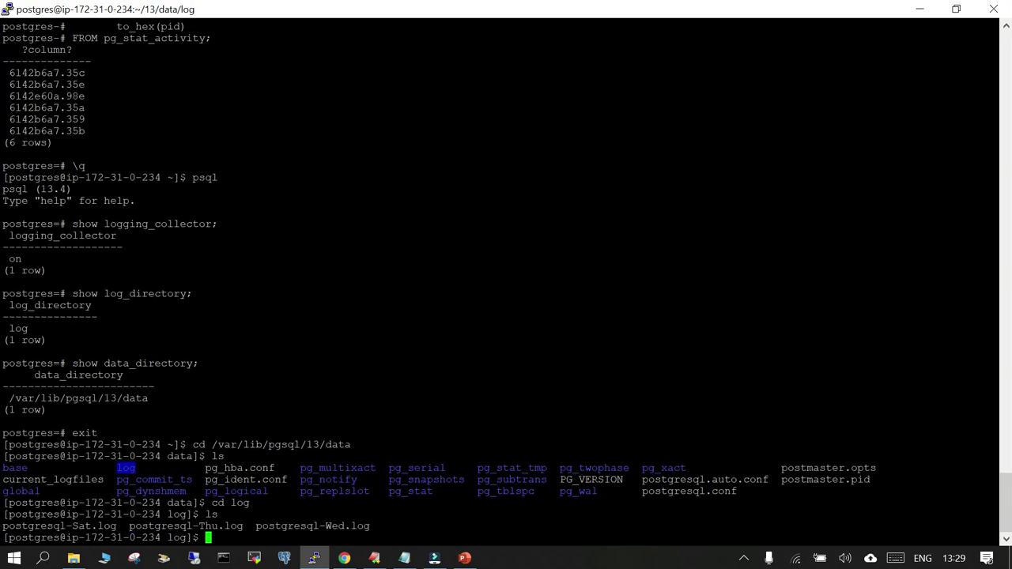
{"action": "type", "text": "ls -lrt"}
{"action": "key", "text": "Return"}
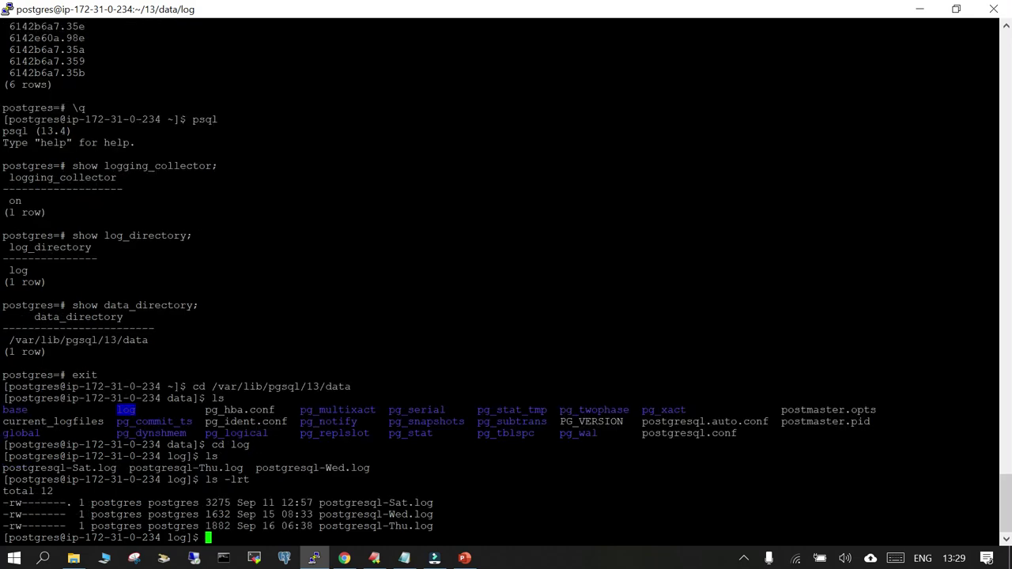
{"action": "left_click", "coordinate": [374, 558]}
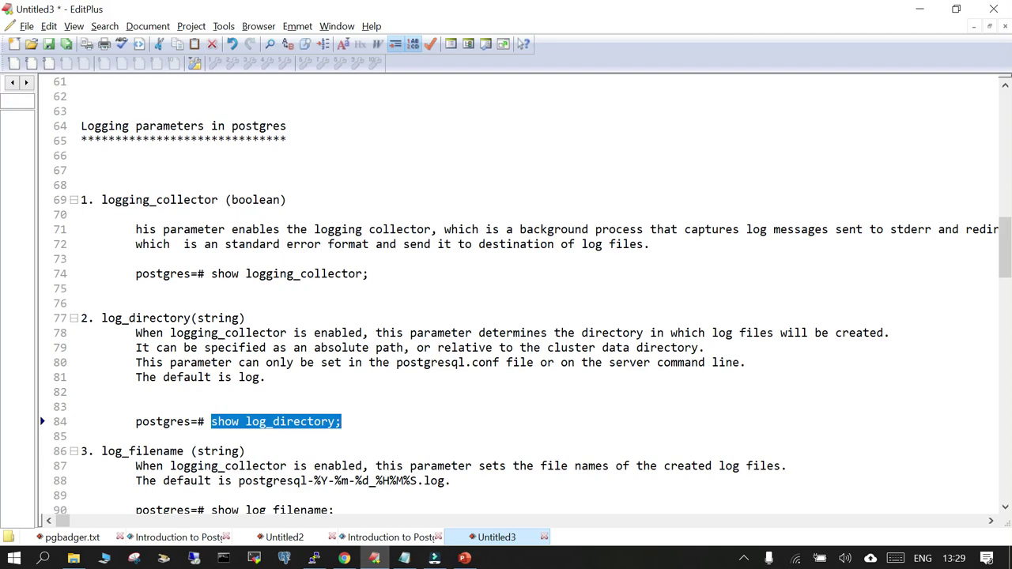
- Copy 'show log_filename;' from the notes and paste it into the terminal
{"action": "scroll", "coordinate": [67, 247], "scroll_direction": "down", "scroll_amount": 3}
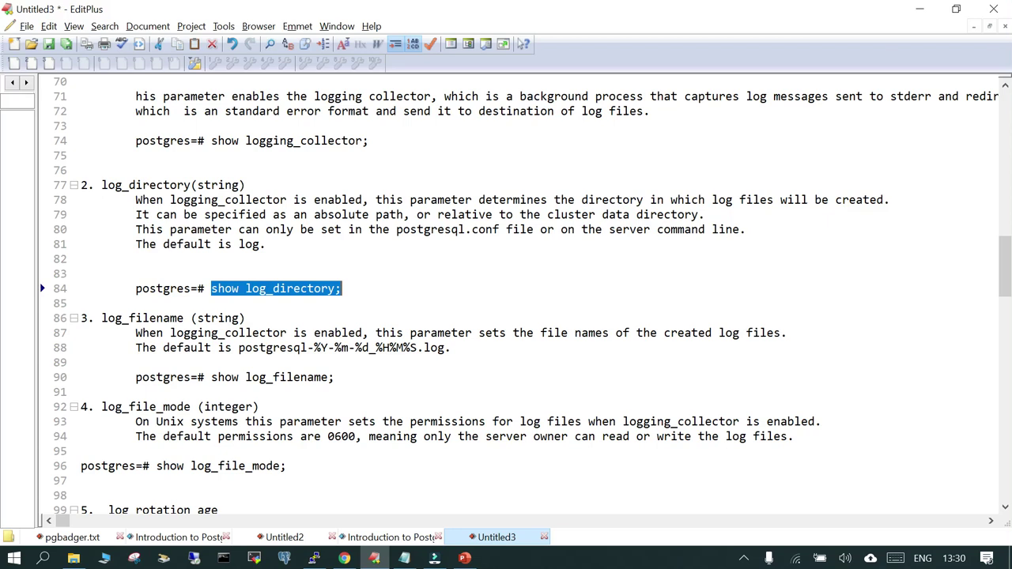
{"action": "left_click_drag", "start_coordinate": [211, 377], "coordinate": [335, 378]}
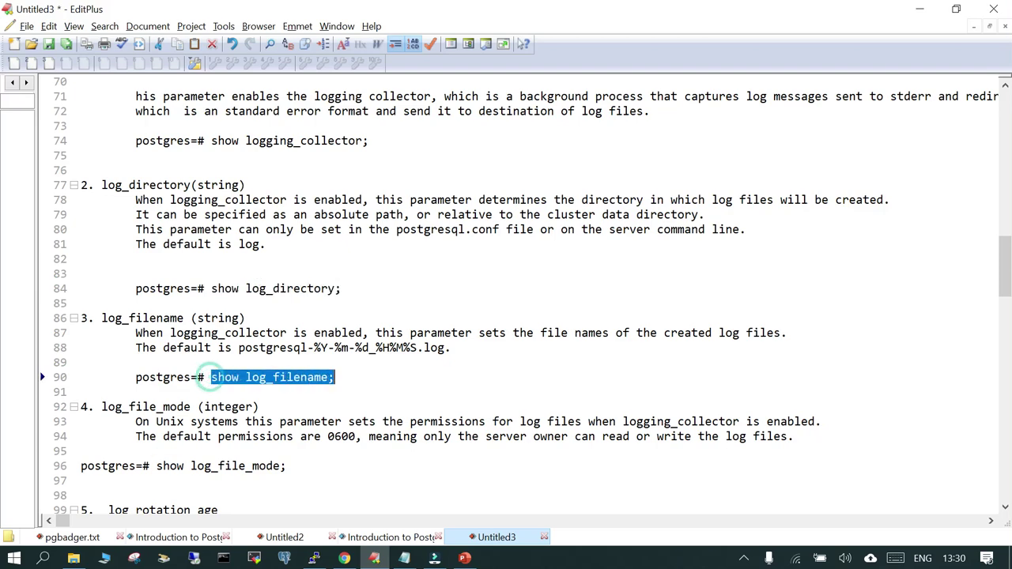
{"action": "right_click", "coordinate": [320, 380]}
{"action": "left_click", "coordinate": [383, 151]}
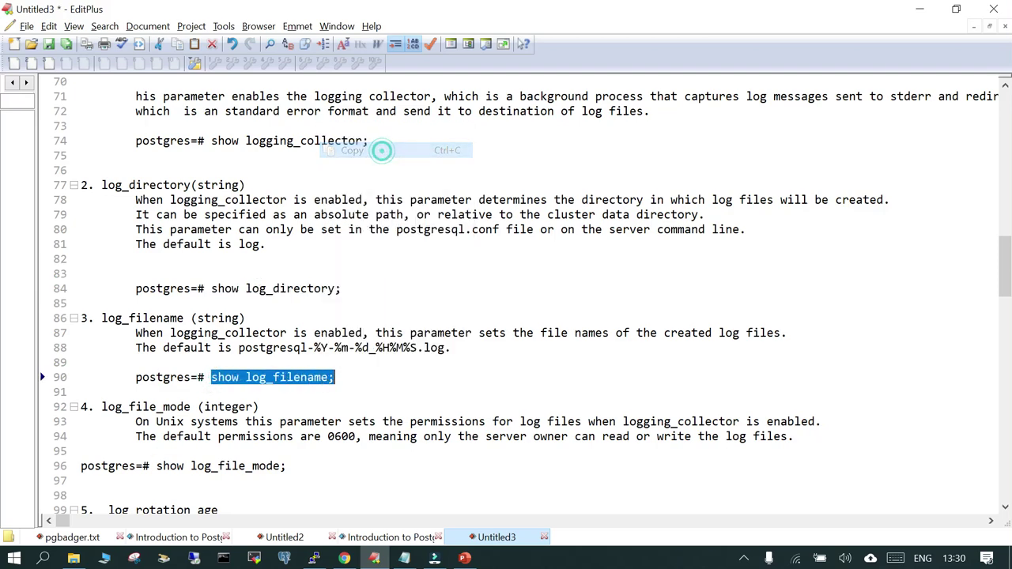
{"action": "left_click", "coordinate": [314, 558]}
{"action": "key", "text": "shift+Insert"}
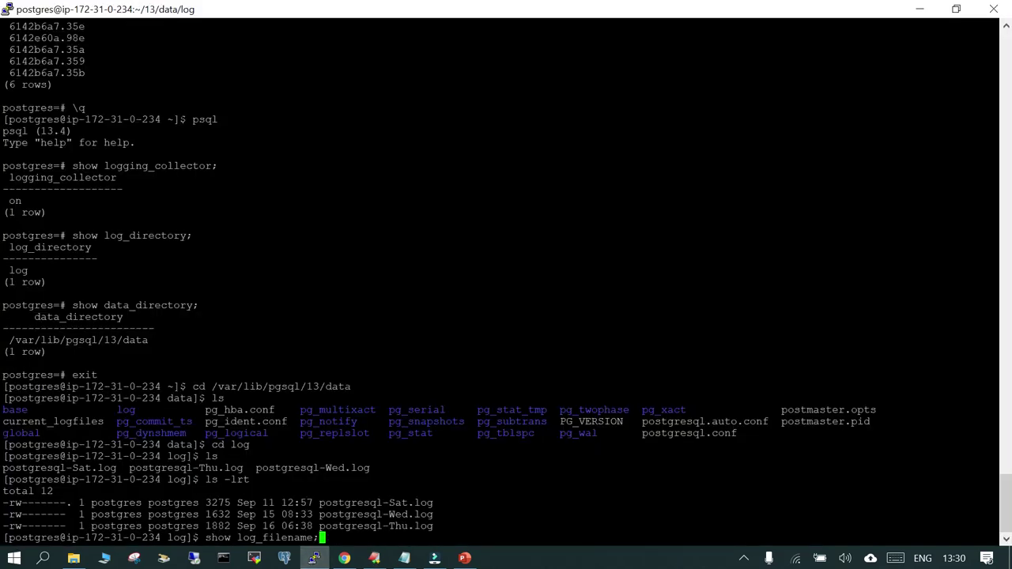
- Cancel at the shell, restart psql and run show log_filename, returning postgresql-%a.log
{"action": "key", "text": "ctrl+c"}
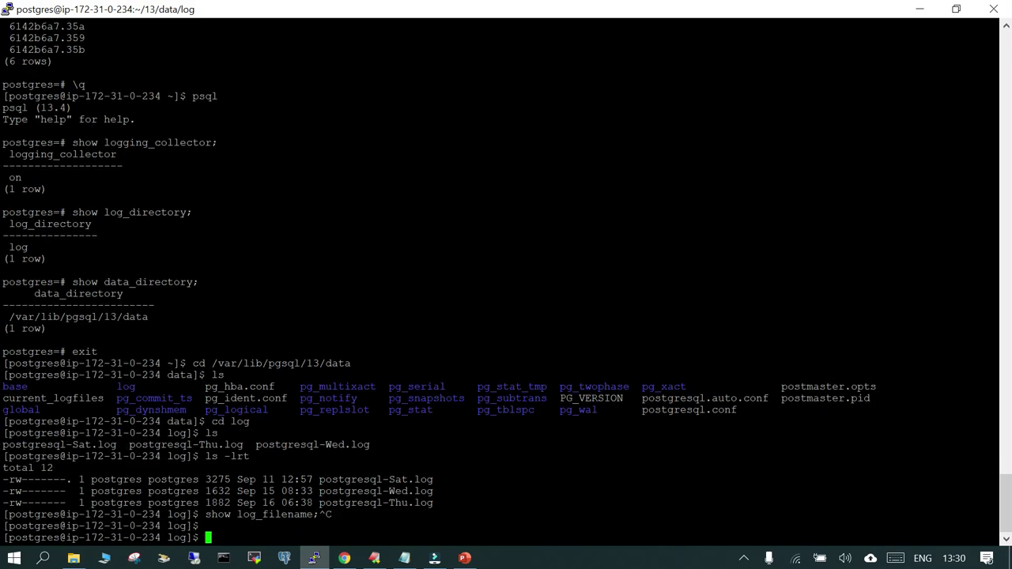
{"action": "key", "text": "Up"}
{"action": "key", "text": "Up"}
{"action": "key", "text": "Up"}
{"action": "key", "text": "Up"}
{"action": "key", "text": "Up"}
{"action": "key", "text": "Up"}
{"action": "key", "text": "Return"}
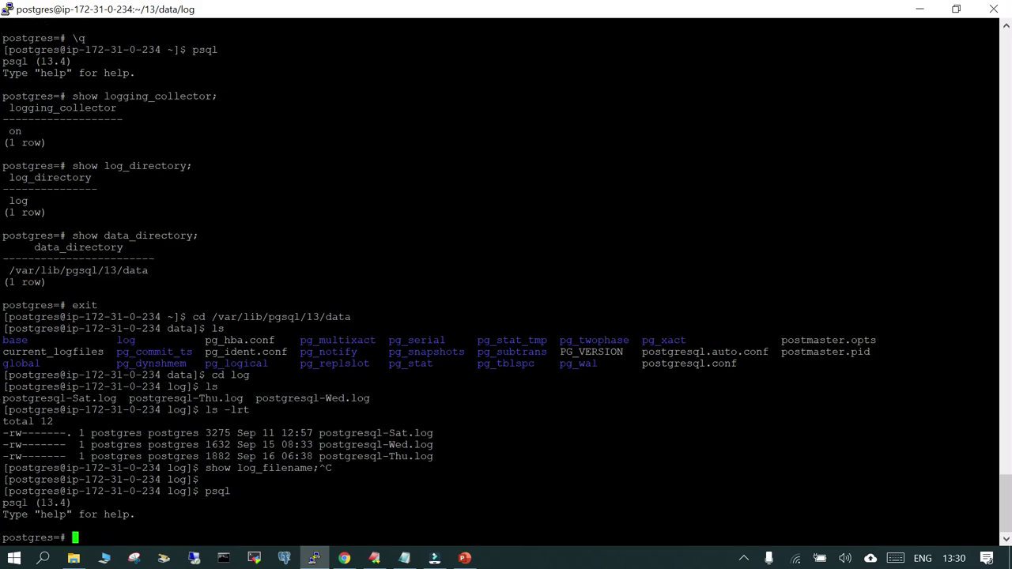
{"action": "key", "text": "shift+Insert"}
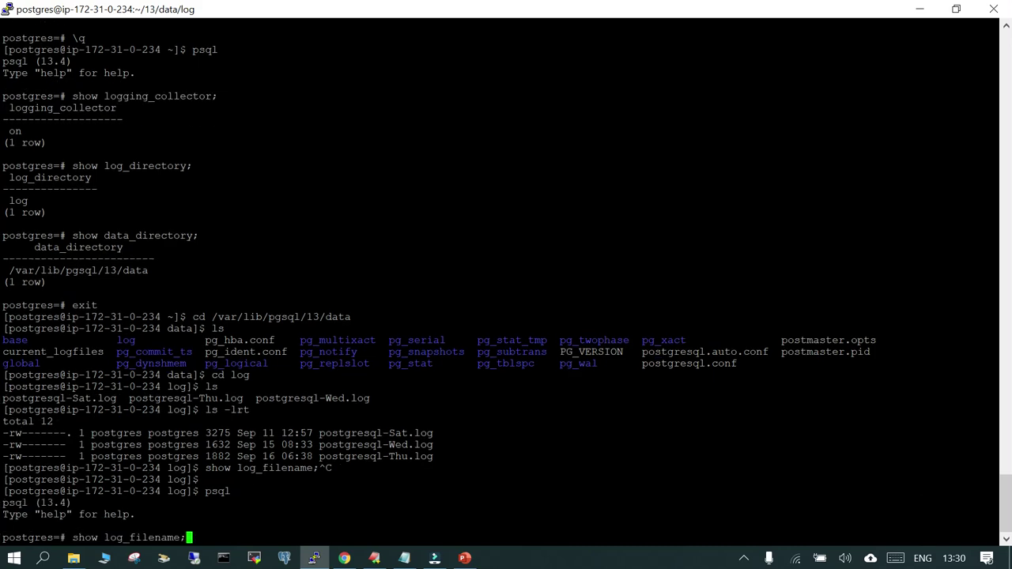
{"action": "key", "text": "Return"}
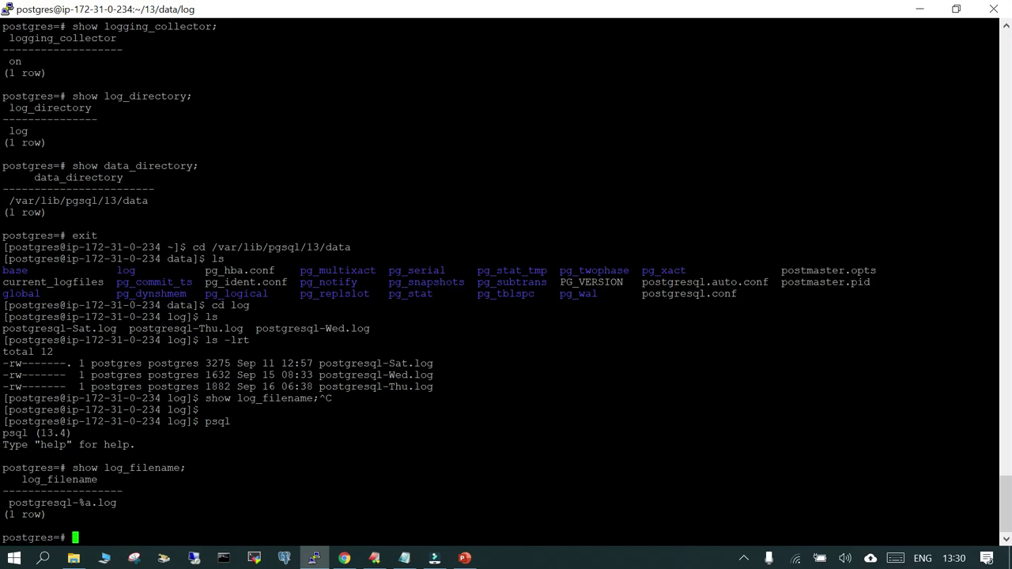
{"action": "double_click", "coordinate": [82, 328]}
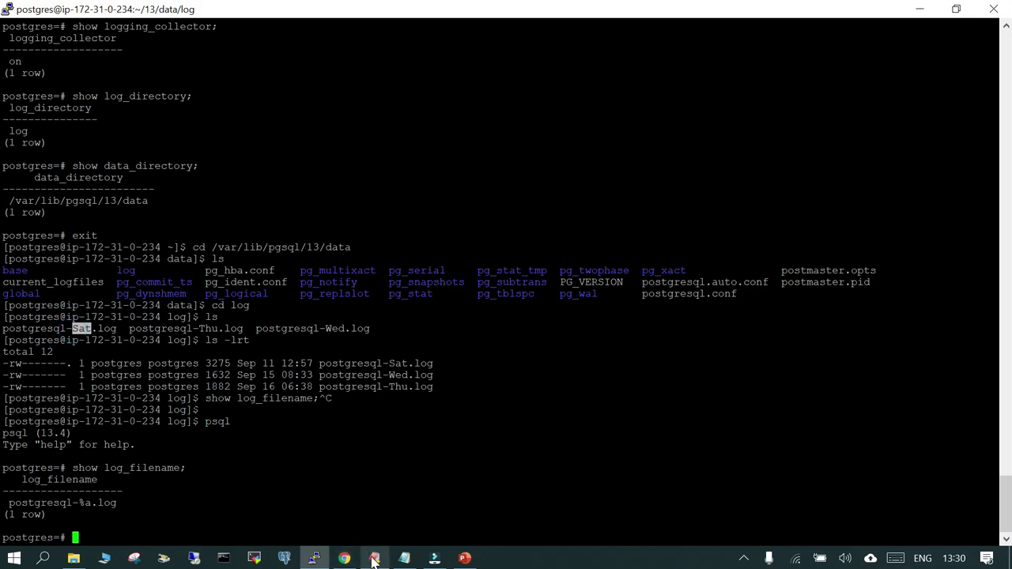
{"action": "left_click", "coordinate": [374, 559]}
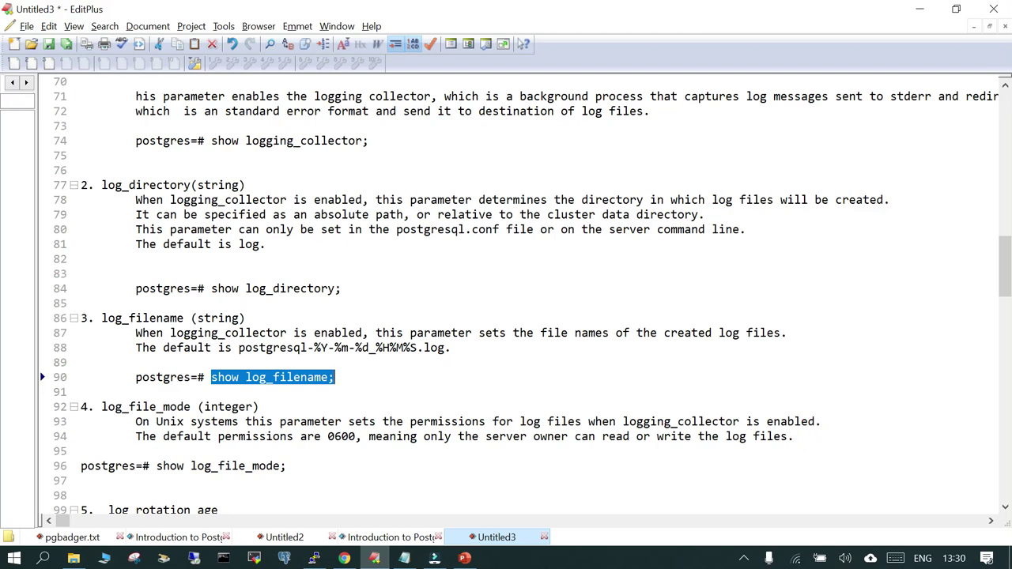
- Copy 'show log_file_mode;' into psql and run it, returning 0600
{"action": "scroll", "coordinate": [522, 293], "scroll_direction": "down", "scroll_amount": 3}
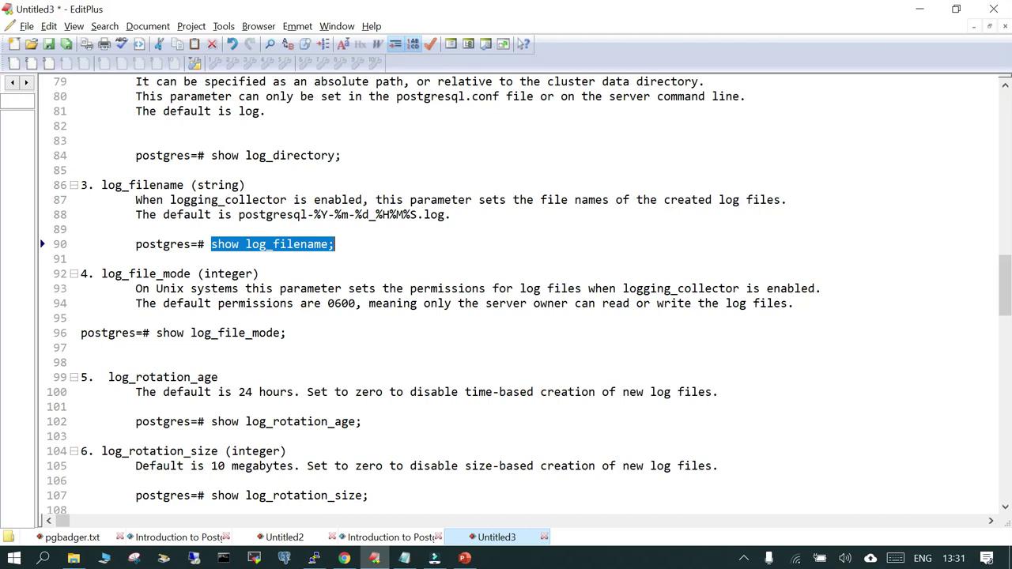
{"action": "left_click_drag", "start_coordinate": [157, 333], "coordinate": [286, 333]}
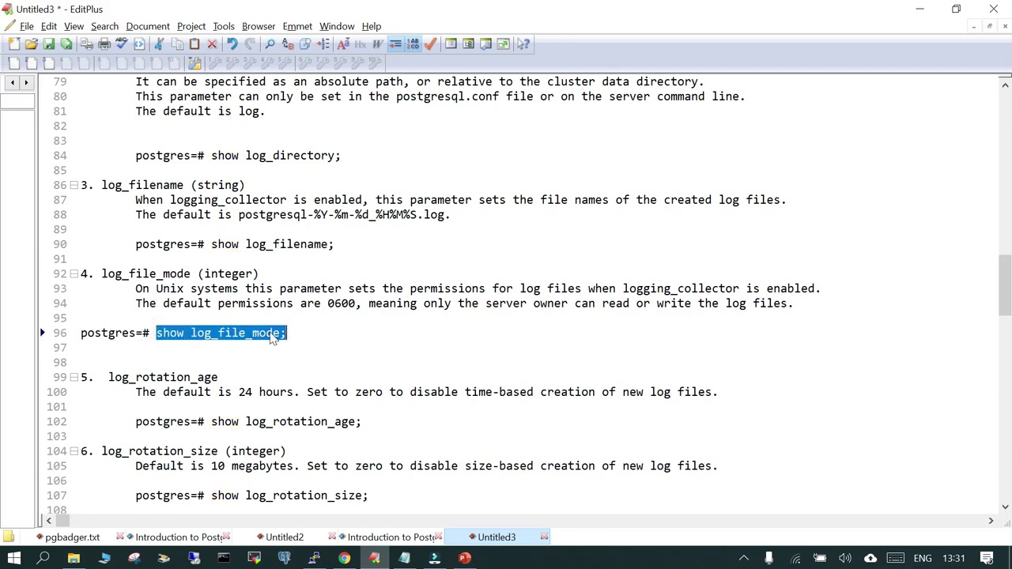
{"action": "right_click", "coordinate": [256, 332]}
{"action": "left_click", "coordinate": [323, 104]}
{"action": "left_click", "coordinate": [314, 558]}
{"action": "key", "text": "shift+Insert"}
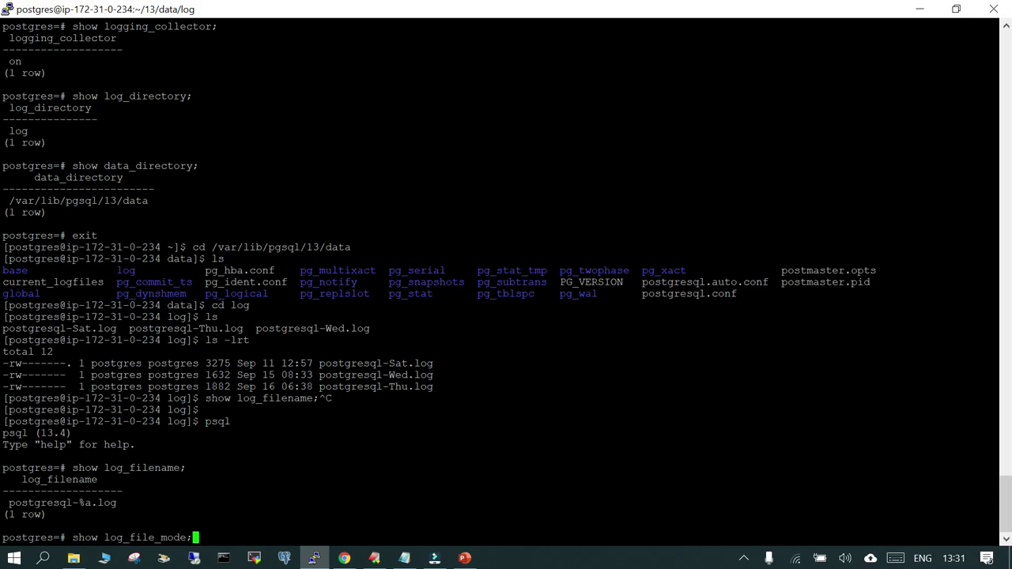
{"action": "key", "text": "Return"}
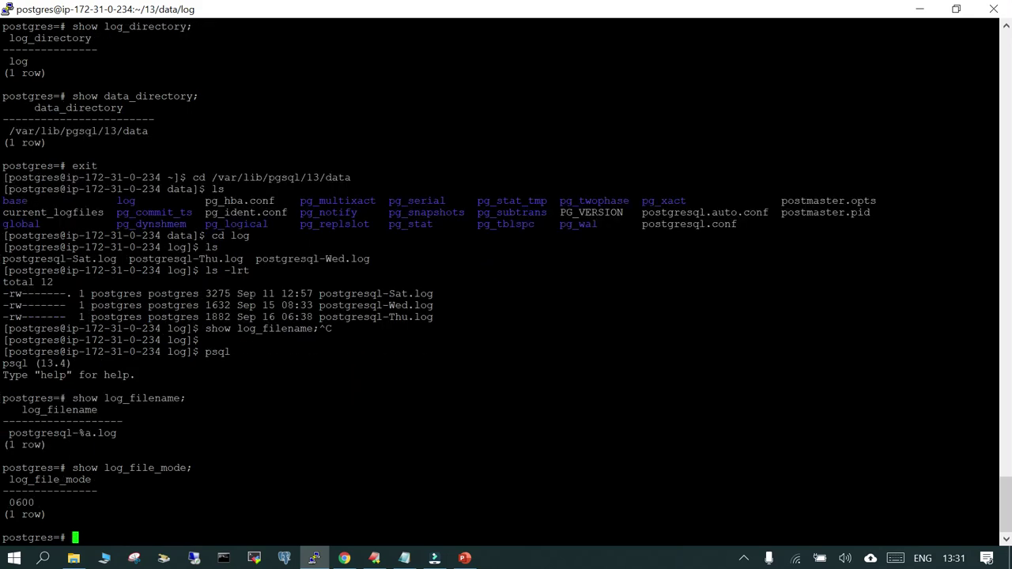
- Back in EditPlus, select 'show log_rotation_age;' on line 102
{"action": "left_click", "coordinate": [374, 559]}
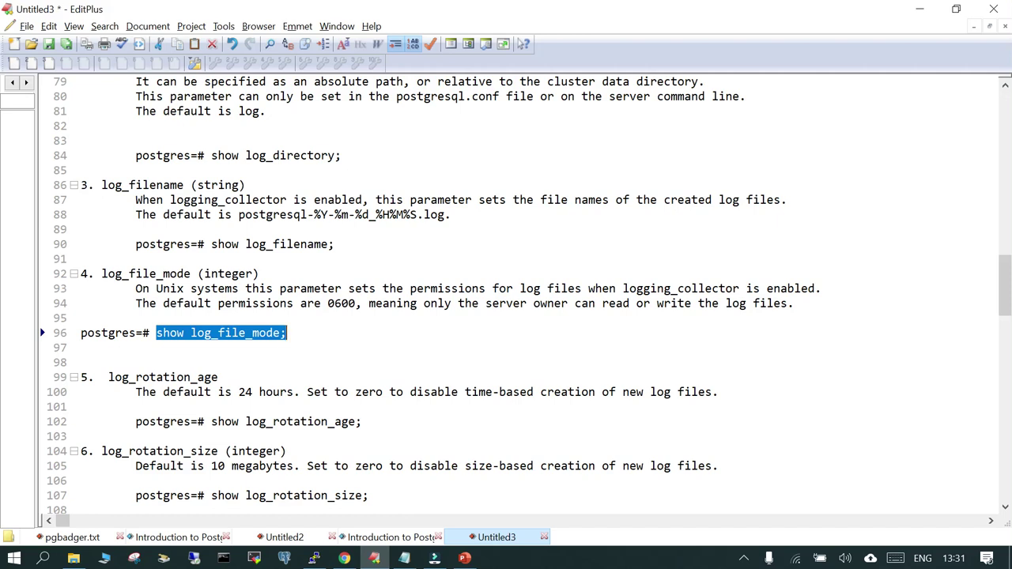
{"action": "scroll", "coordinate": [526, 295], "scroll_direction": "down", "scroll_amount": 1}
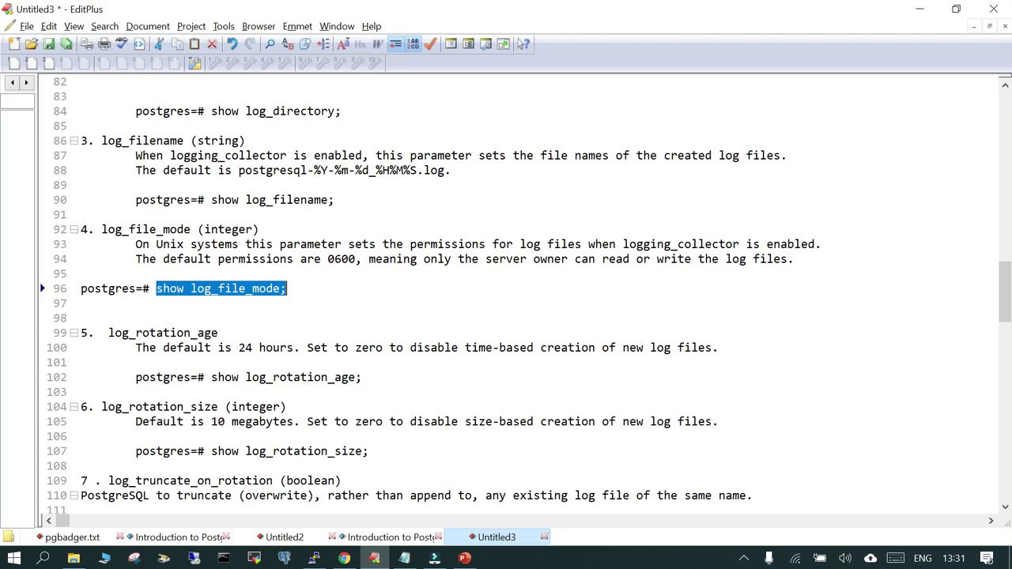
{"action": "left_click_drag", "start_coordinate": [210, 378], "coordinate": [362, 377]}
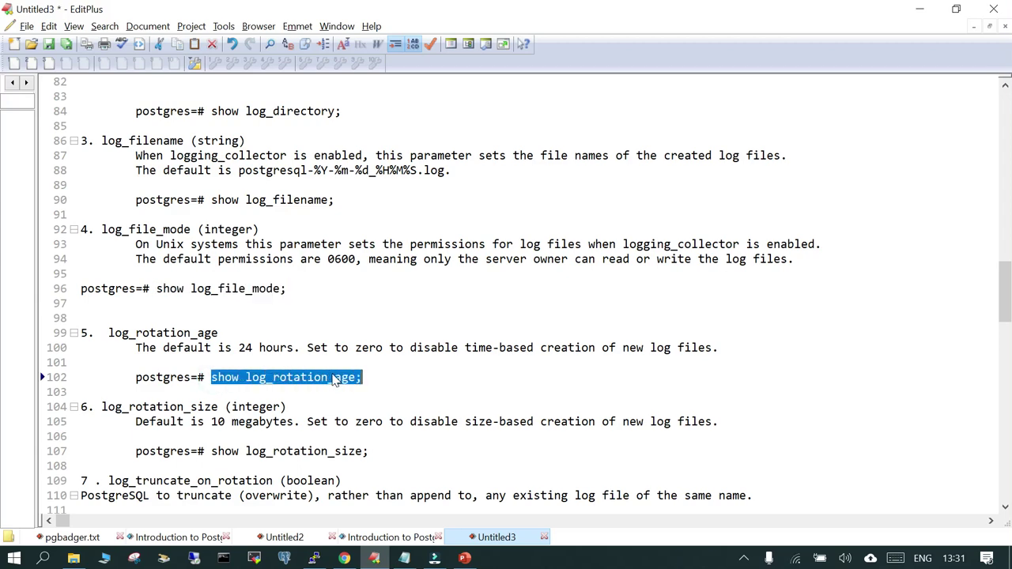
- Copy and run show log_rotation_age in psql, which returns 1d
{"action": "right_click", "coordinate": [335, 379]}
{"action": "left_click", "coordinate": [386, 142]}
{"action": "left_click", "coordinate": [314, 558]}
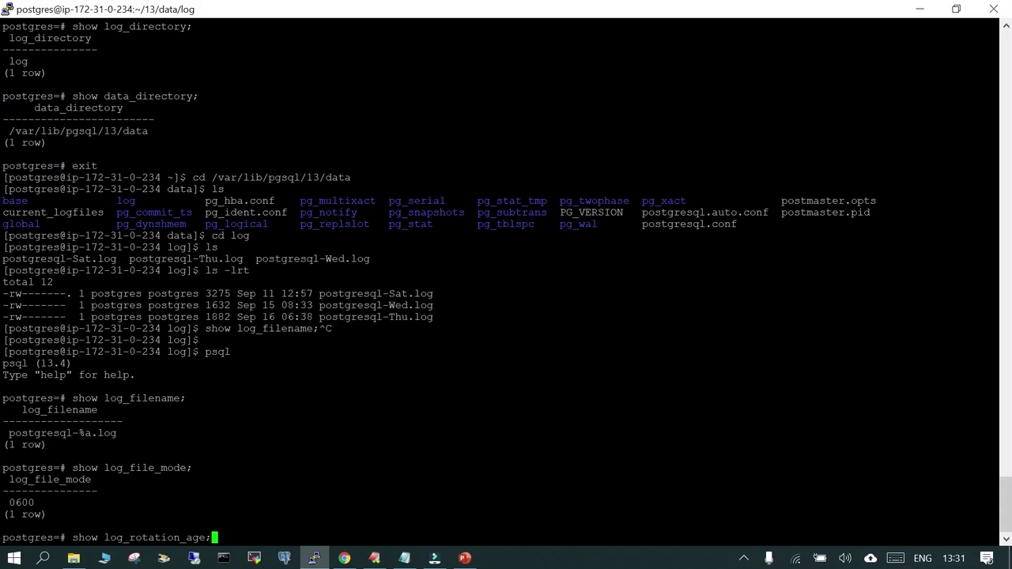
{"action": "key", "text": "Return"}
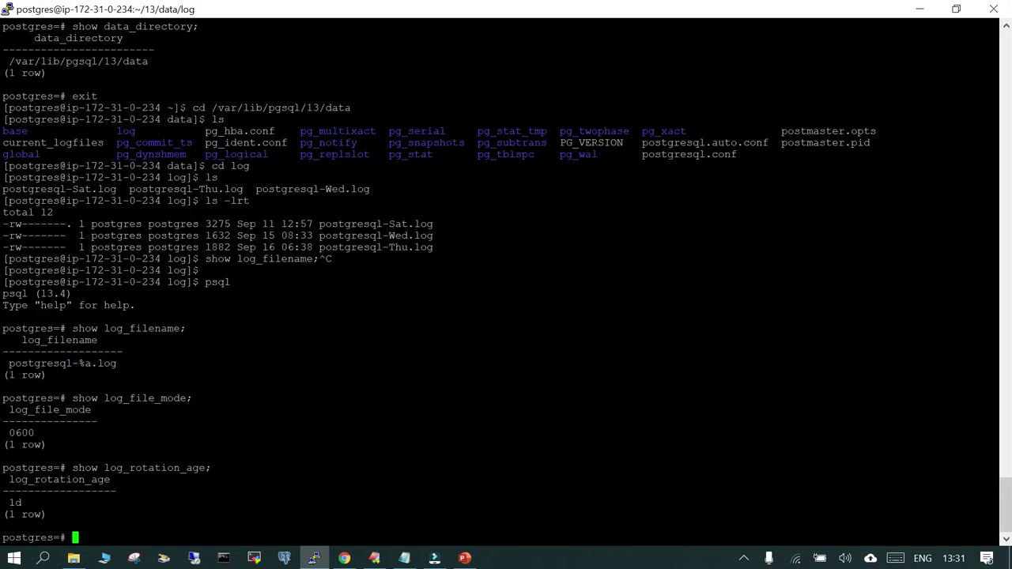
{"action": "left_click", "coordinate": [374, 559]}
- Copy and run show log_rotation_size in psql, which returns 0
{"action": "scroll", "coordinate": [507, 298], "scroll_direction": "down", "scroll_amount": 1}
{"action": "scroll", "coordinate": [506, 297], "scroll_direction": "down", "scroll_amount": 1}
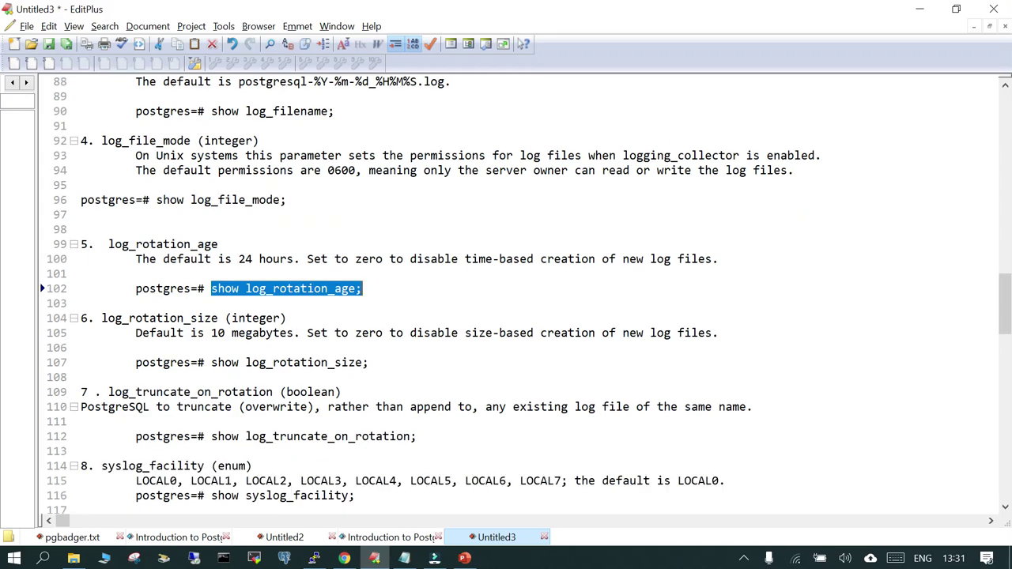
{"action": "left_click_drag", "start_coordinate": [211, 362], "coordinate": [368, 362]}
{"action": "right_click", "coordinate": [366, 362]}
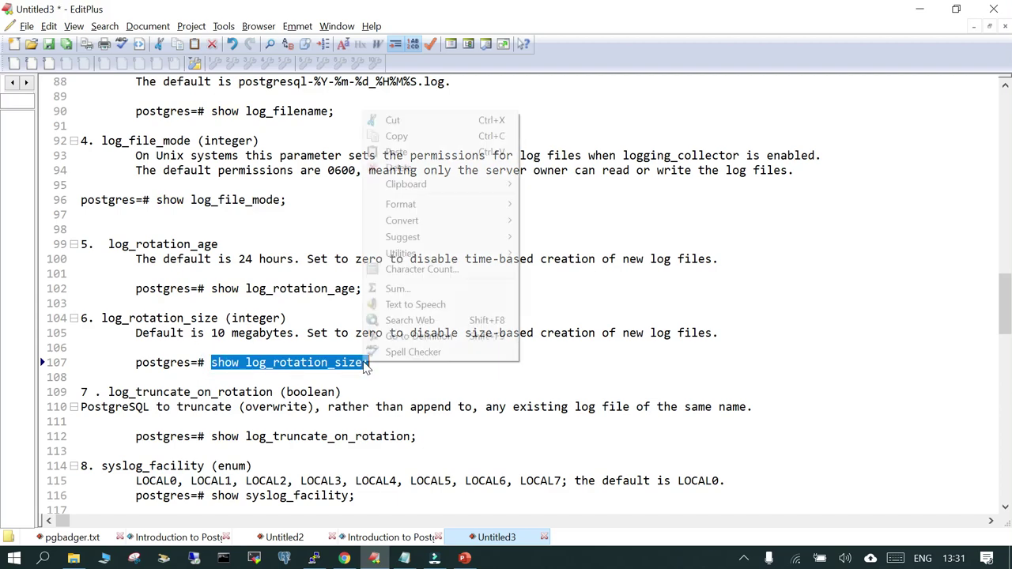
{"action": "left_click", "coordinate": [418, 136]}
{"action": "left_click", "coordinate": [314, 558]}
{"action": "key", "text": "shift+Insert"}
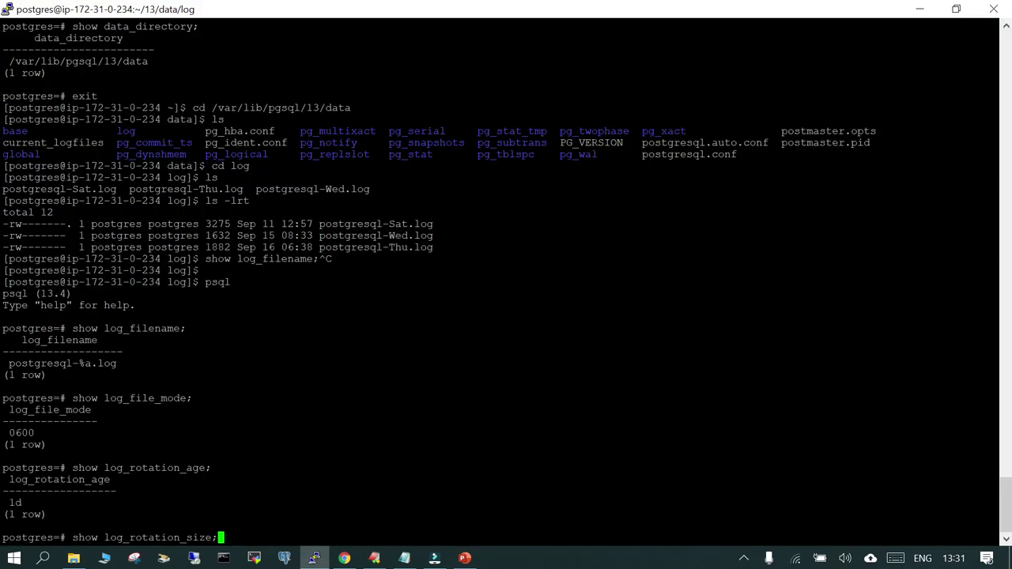
{"action": "key", "text": "Return"}
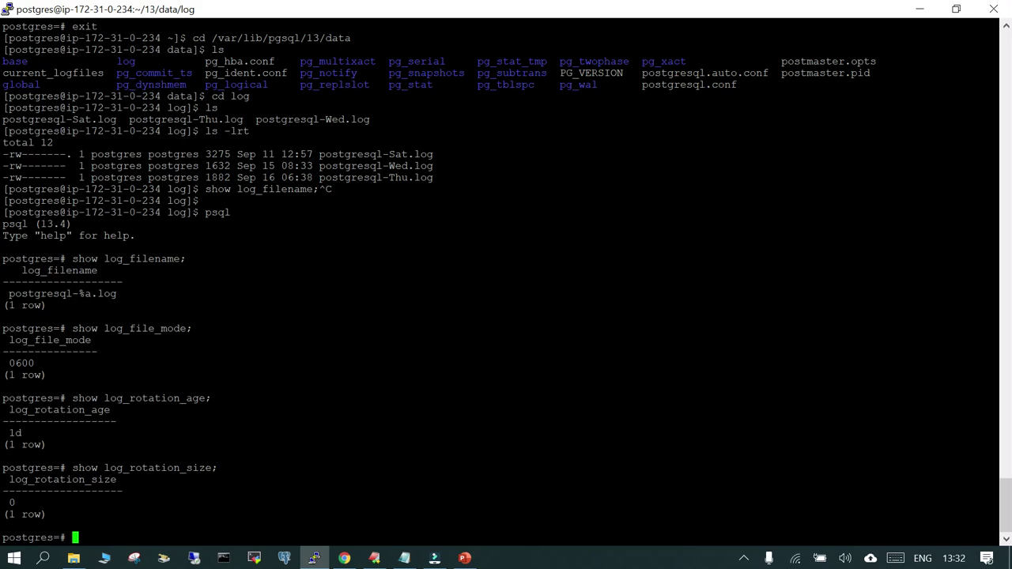
{"action": "left_click", "coordinate": [374, 558]}
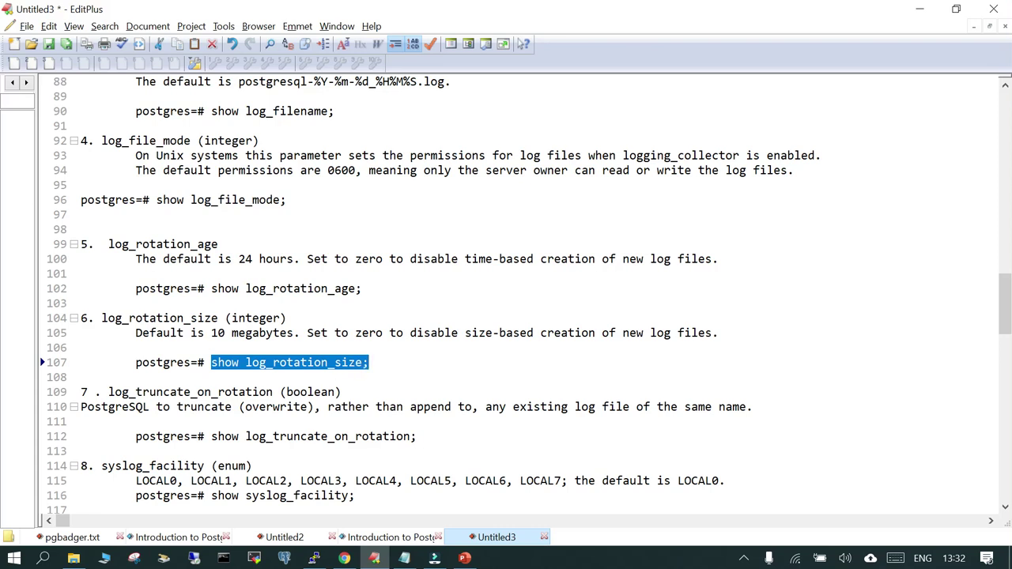
- Copy and run show log_truncate_on_rotation in psql, which returns on
{"action": "scroll", "coordinate": [526, 295], "scroll_direction": "down", "scroll_amount": 1}
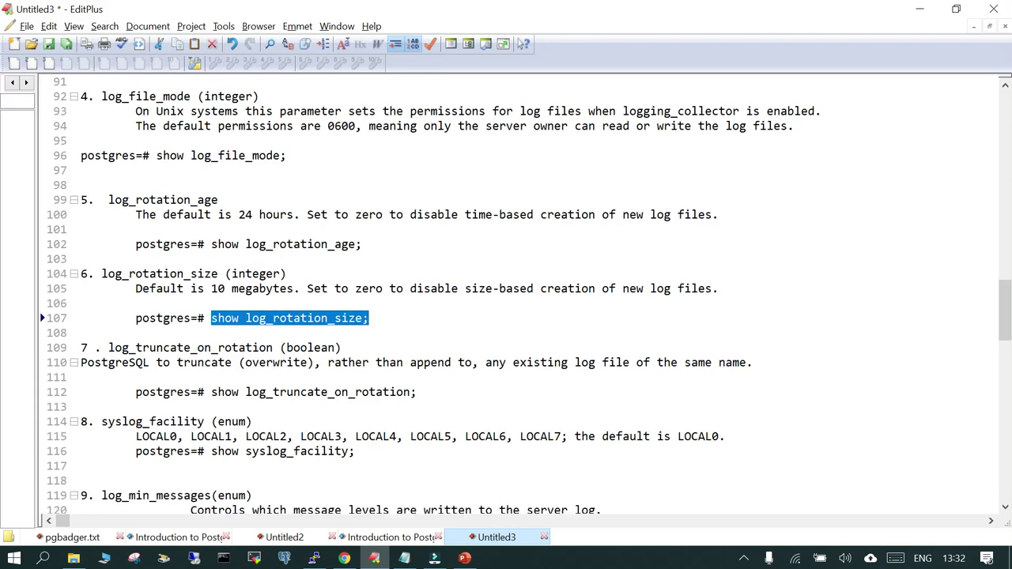
{"action": "left_click", "coordinate": [81, 362]}
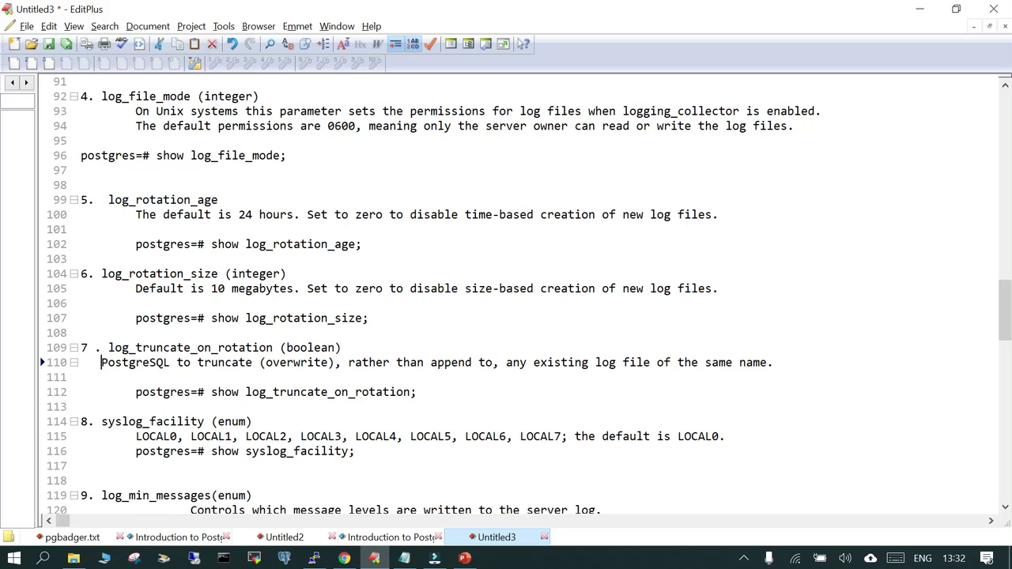
{"action": "left_click_drag", "start_coordinate": [211, 392], "coordinate": [417, 392]}
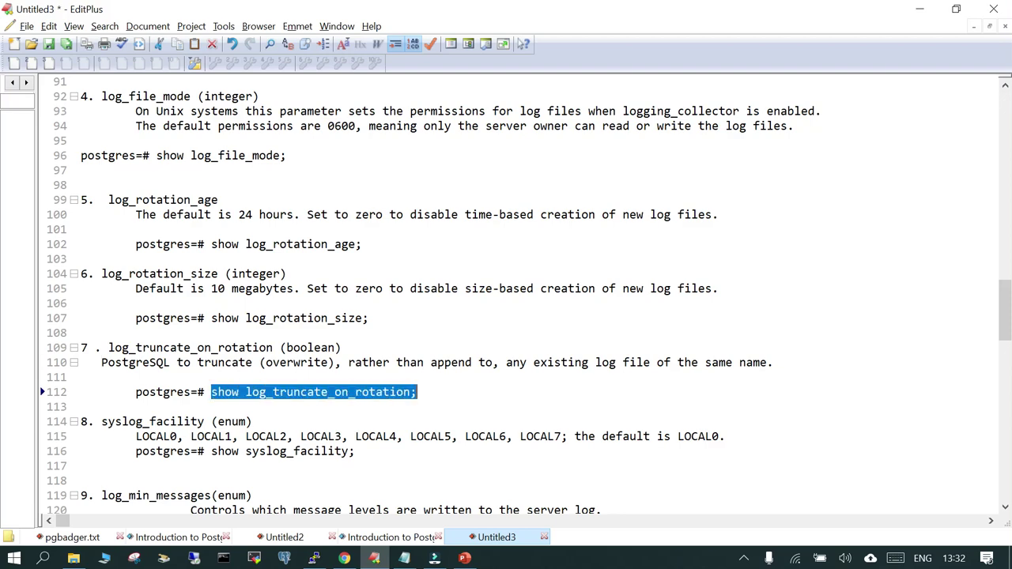
{"action": "right_click", "coordinate": [400, 392]}
{"action": "left_click", "coordinate": [436, 166]}
{"action": "left_click", "coordinate": [314, 559]}
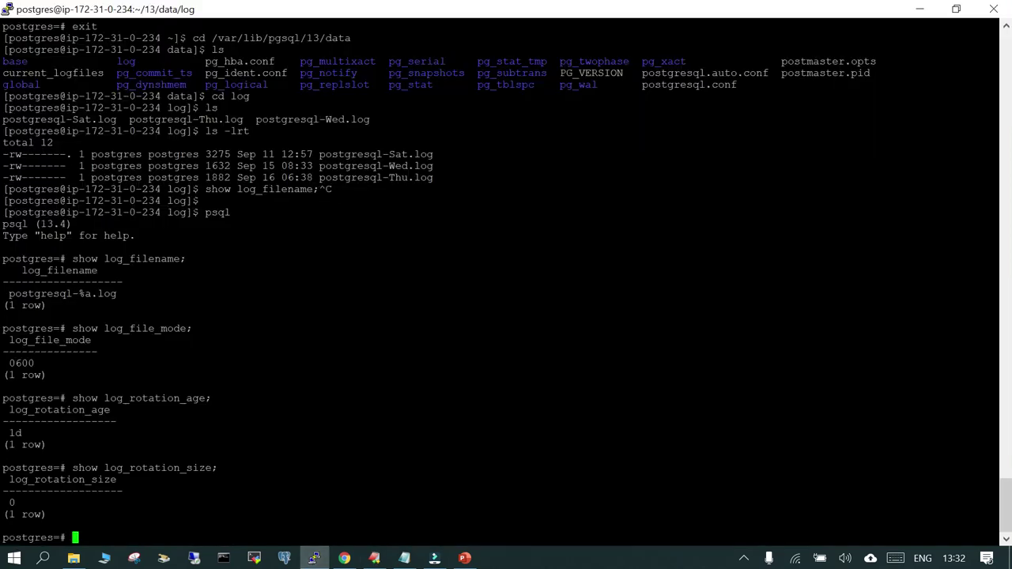
{"action": "key", "text": "shift+Insert"}
{"action": "key", "text": "Return"}
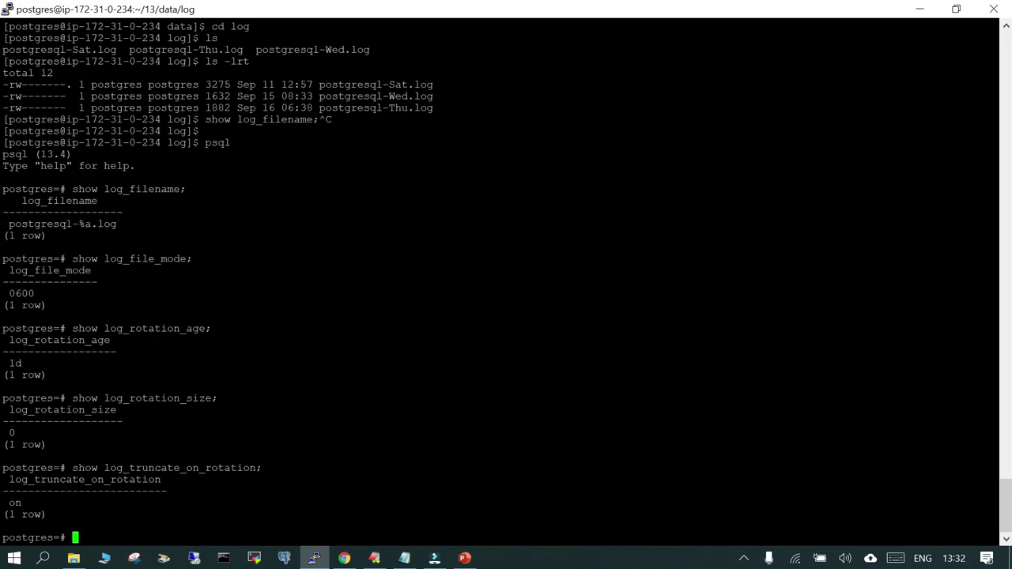
{"action": "left_click", "coordinate": [374, 559]}
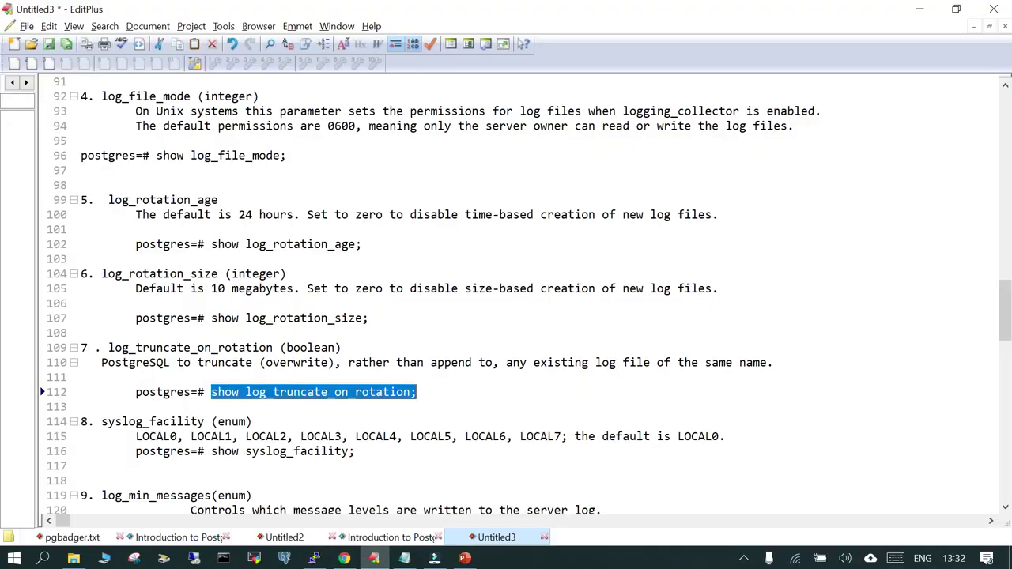
- Copy and run show syslog_facility in psql, which returns local0
{"action": "scroll", "coordinate": [526, 295], "scroll_direction": "down", "scroll_amount": 2}
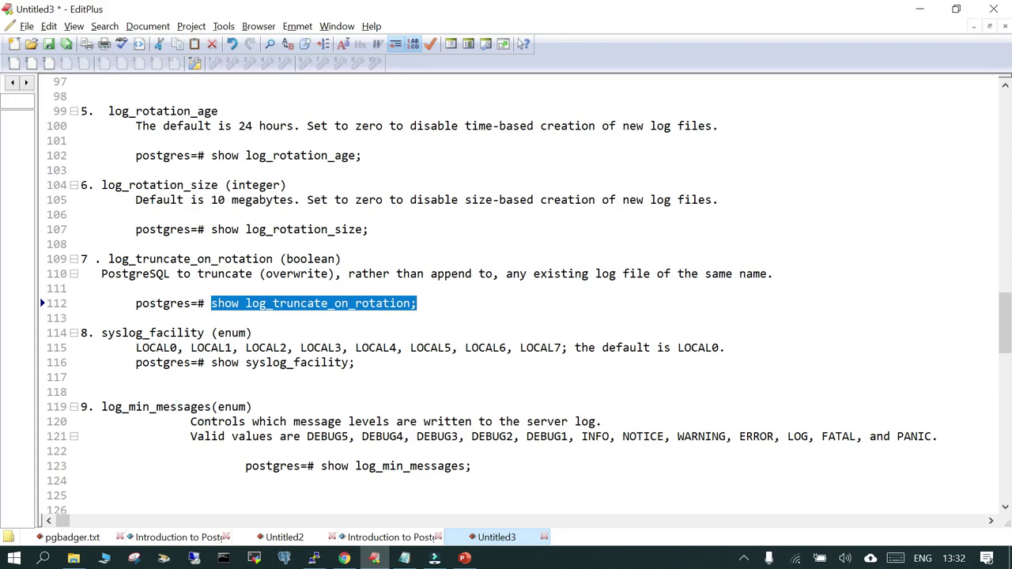
{"action": "left_click_drag", "start_coordinate": [210, 362], "coordinate": [355, 363]}
{"action": "right_click", "coordinate": [330, 365]}
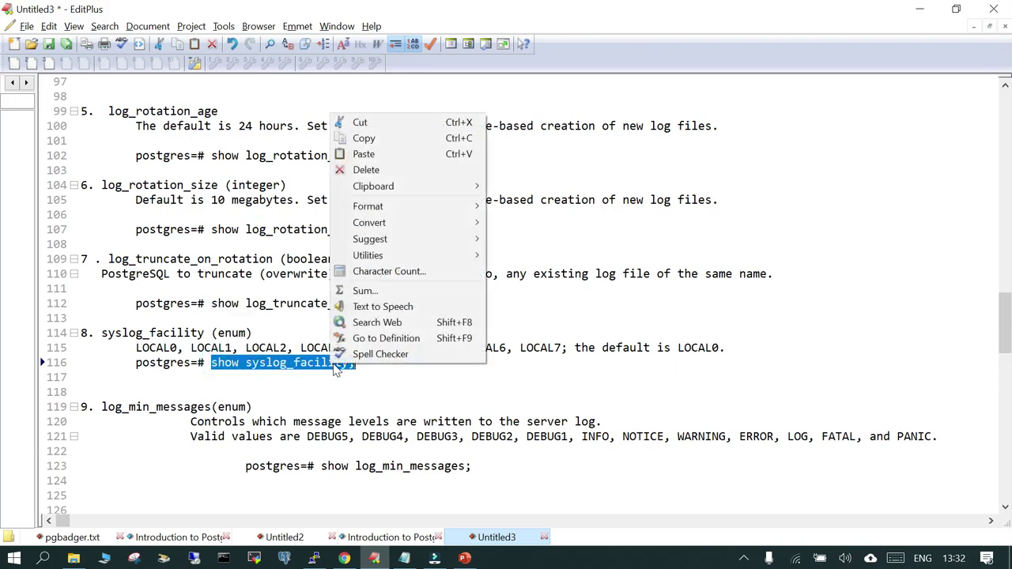
{"action": "left_click", "coordinate": [384, 140]}
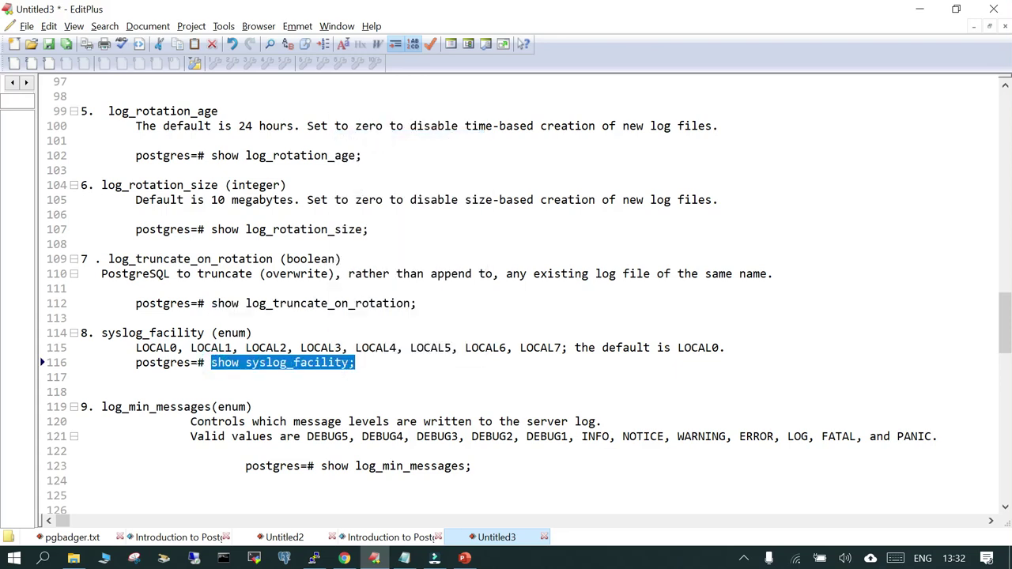
{"action": "left_click", "coordinate": [314, 558]}
{"action": "key", "text": "shift+Insert"}
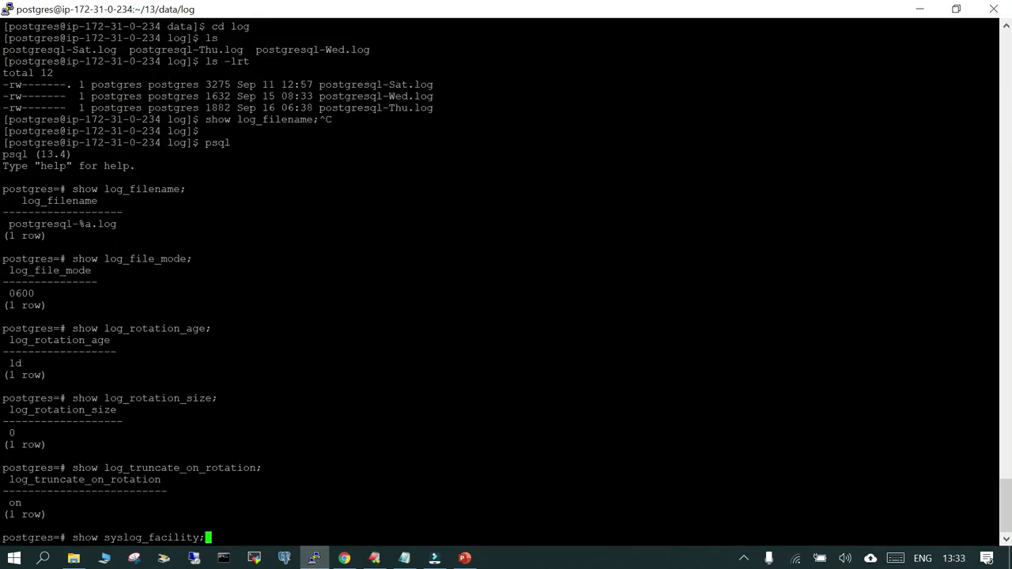
{"action": "key", "text": "Return"}
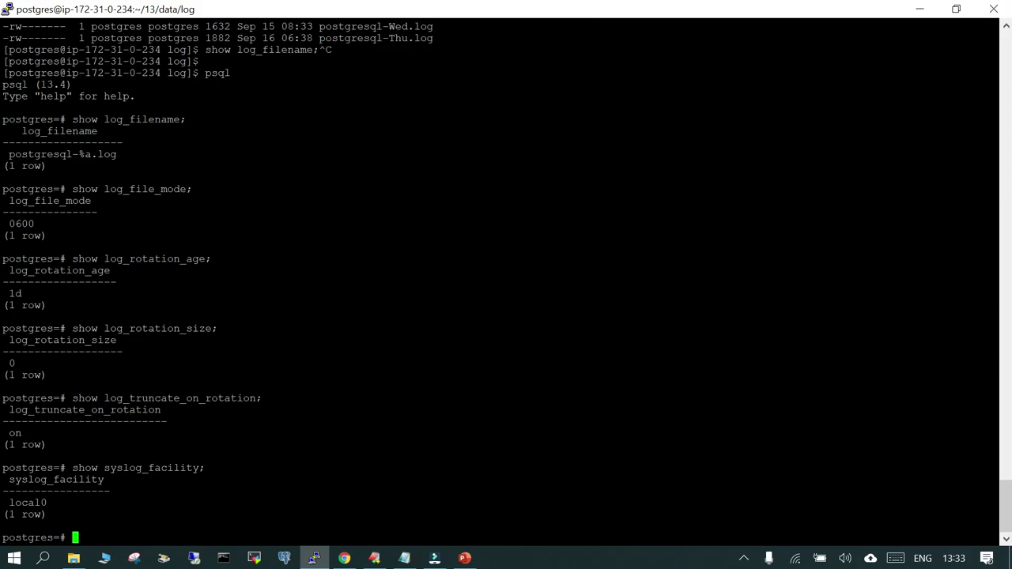
{"action": "left_click", "coordinate": [374, 558]}
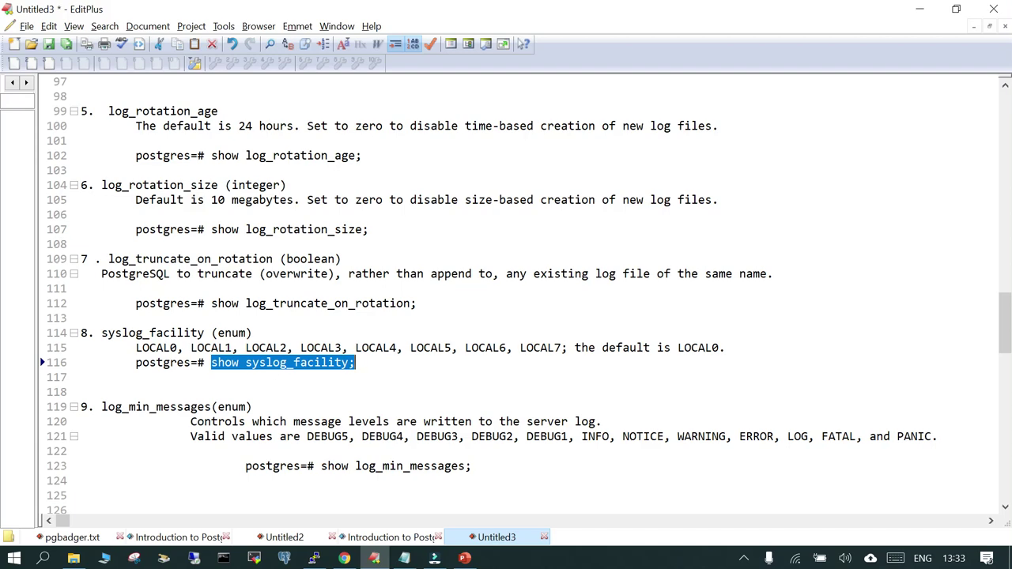
- Run 'show log_min_messages;' from line 123 in psql (warning), then highlight WARNING in the notes
{"action": "scroll", "coordinate": [526, 296], "scroll_direction": "down", "scroll_amount": 3}
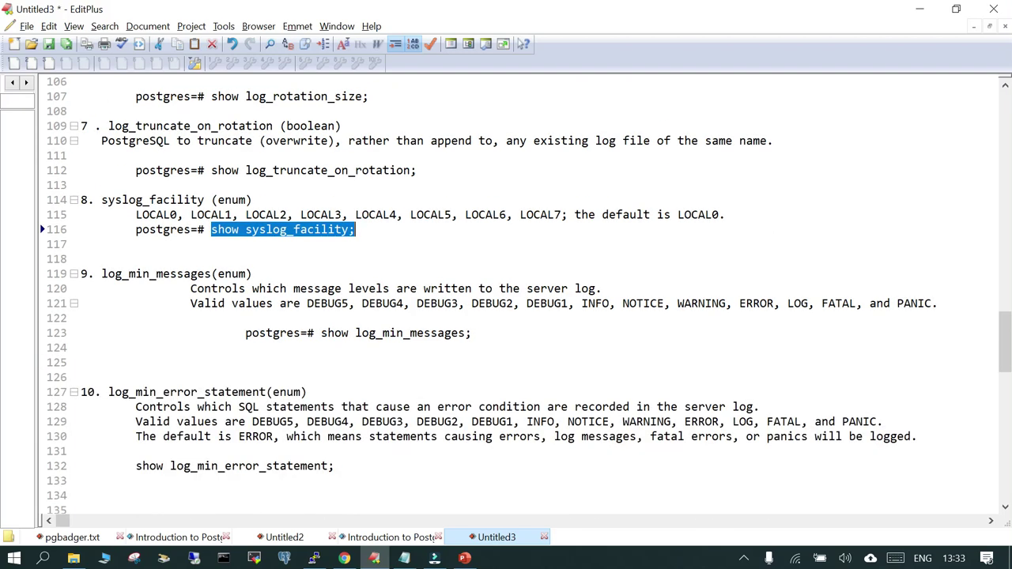
{"action": "left_click", "coordinate": [81, 258]}
{"action": "scroll", "coordinate": [80, 259], "scroll_direction": "down", "scroll_amount": 1}
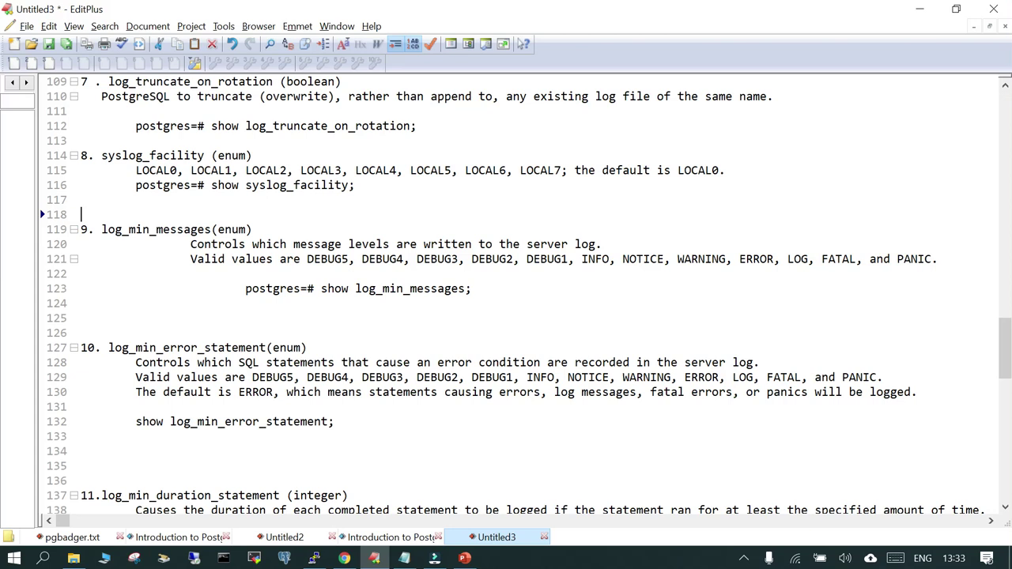
{"action": "left_click", "coordinate": [320, 289]}
{"action": "left_click_drag", "start_coordinate": [320, 288], "coordinate": [472, 290]}
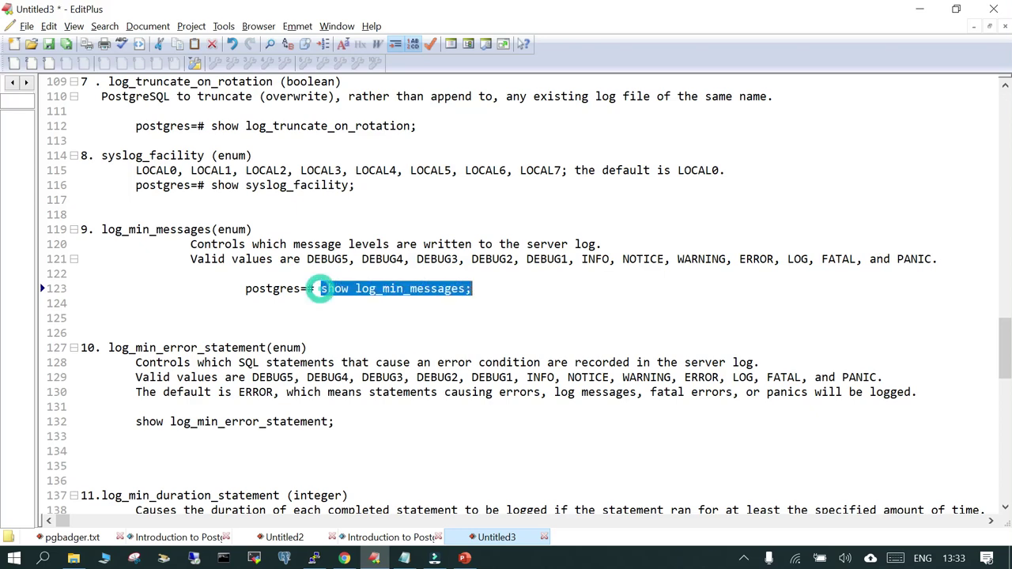
{"action": "right_click", "coordinate": [442, 292]}
{"action": "left_click", "coordinate": [471, 314]}
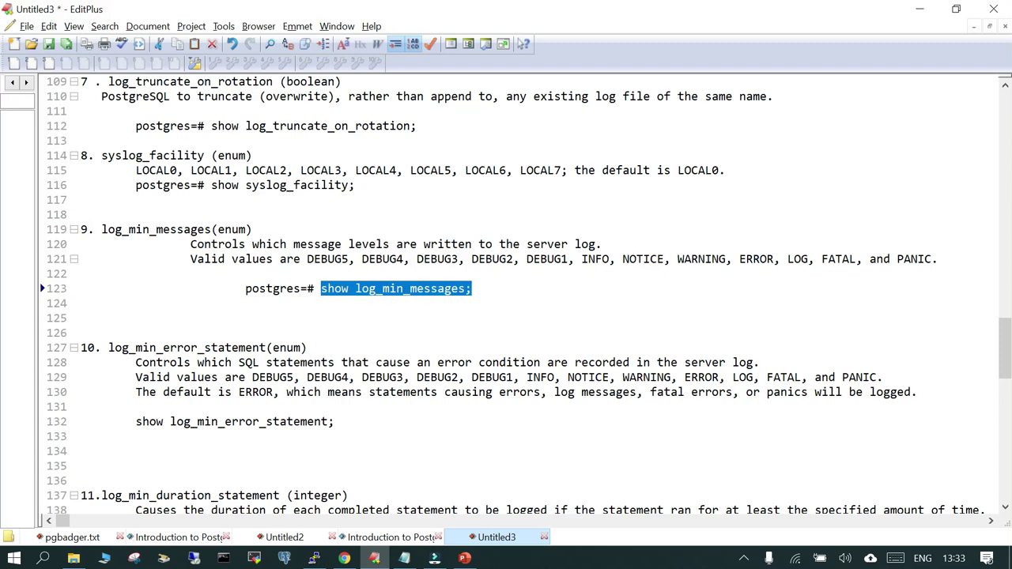
{"action": "left_click", "coordinate": [314, 558]}
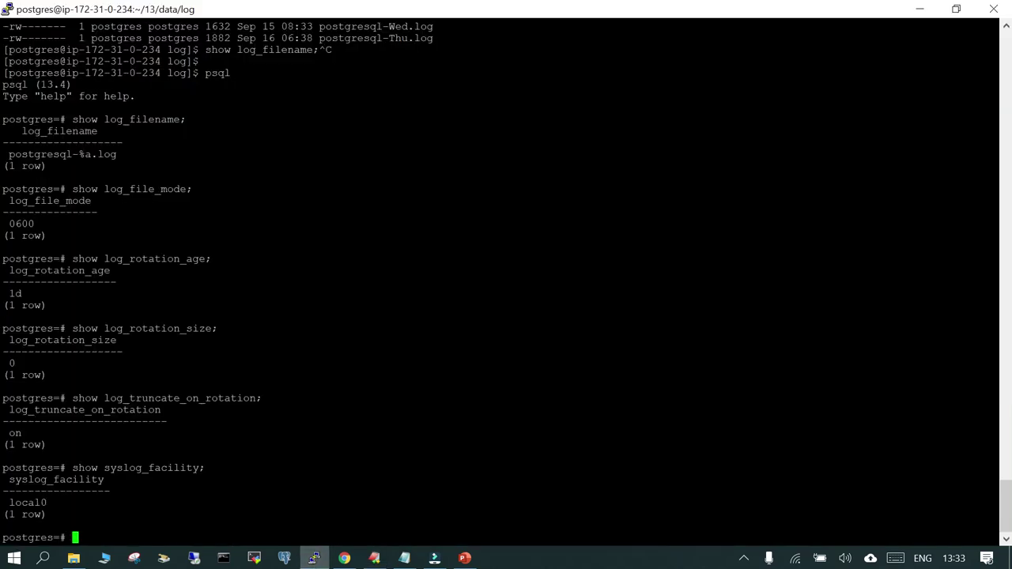
{"action": "key", "text": "shift+Insert"}
{"action": "key", "text": "Return"}
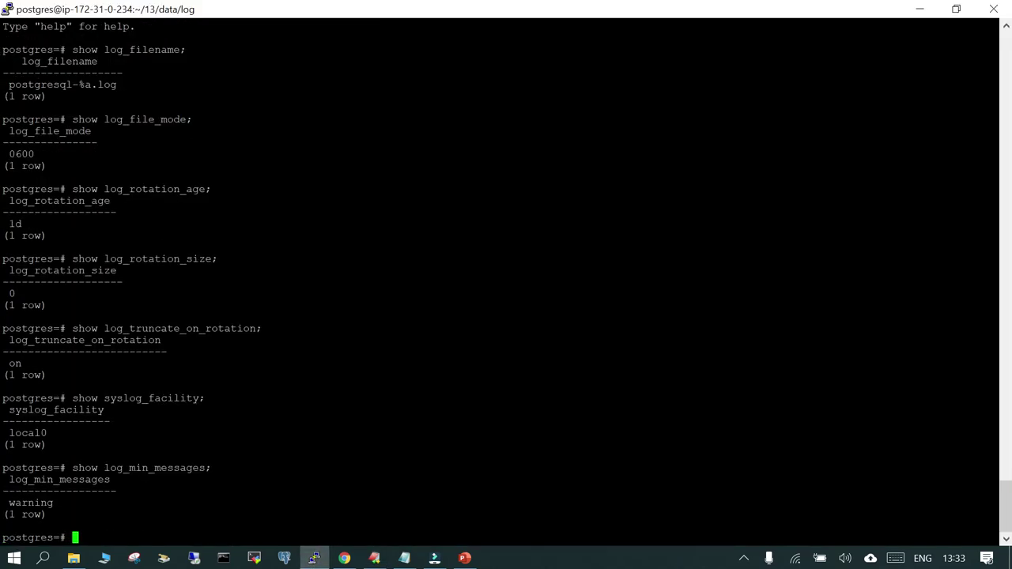
{"action": "left_click", "coordinate": [374, 558]}
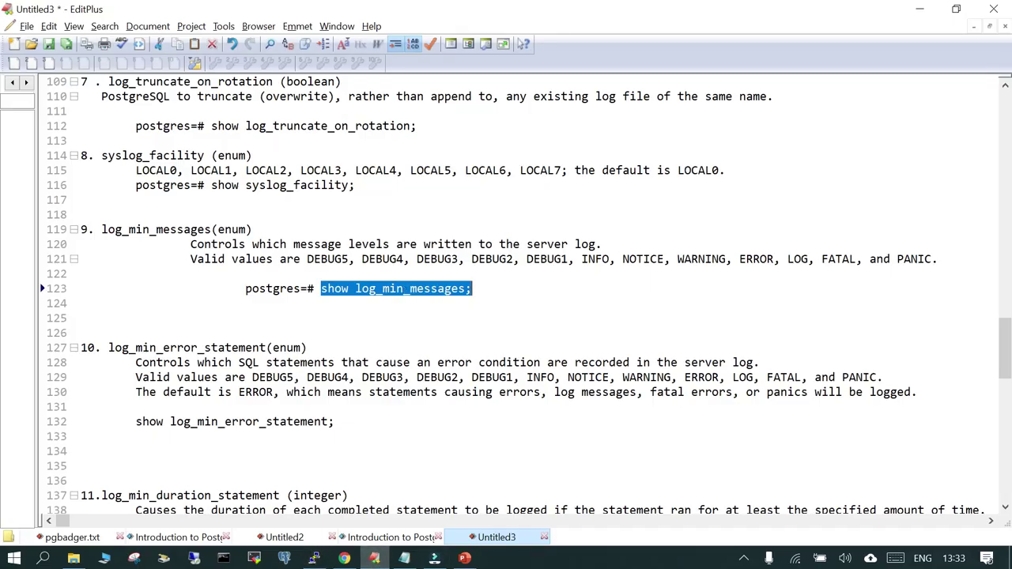
{"action": "double_click", "coordinate": [696, 259]}
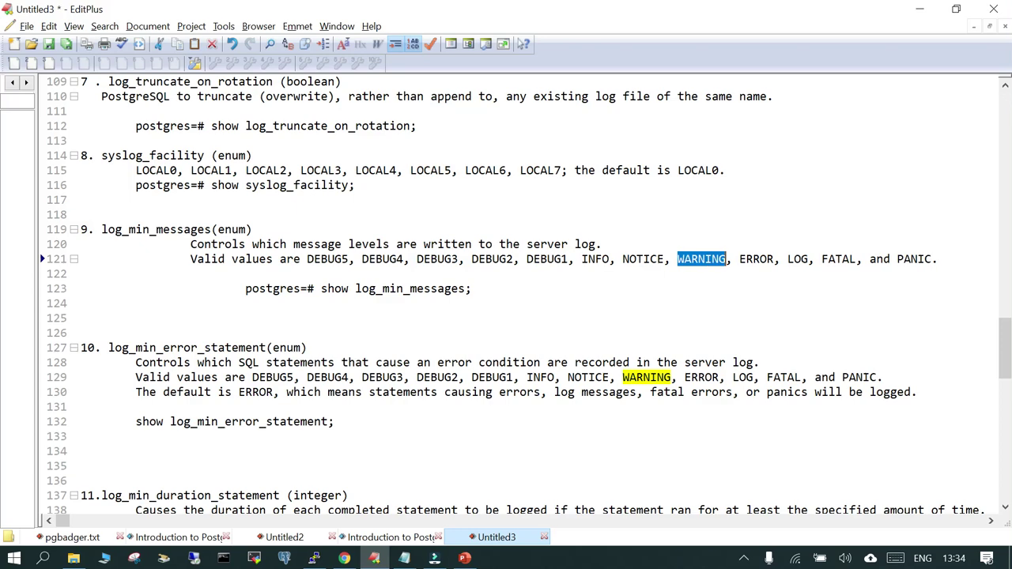
- Copy 'show log_min_error_statement' from line 132 and run it in psql, returning error
{"action": "scroll", "coordinate": [526, 295], "scroll_direction": "down", "scroll_amount": 3}
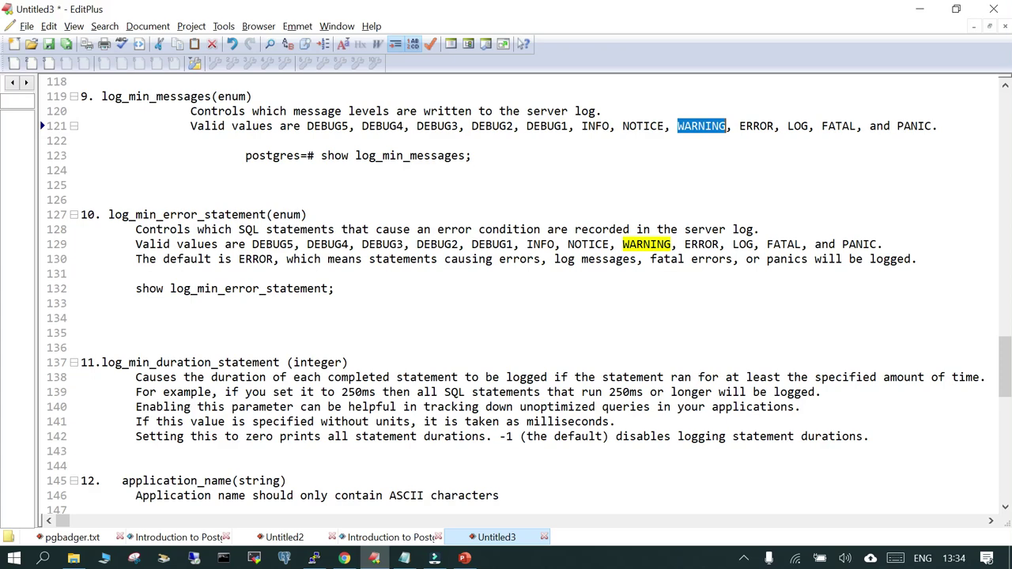
{"action": "left_click", "coordinate": [136, 288]}
{"action": "triple_click", "coordinate": [135, 288]}
{"action": "right_click", "coordinate": [316, 292]}
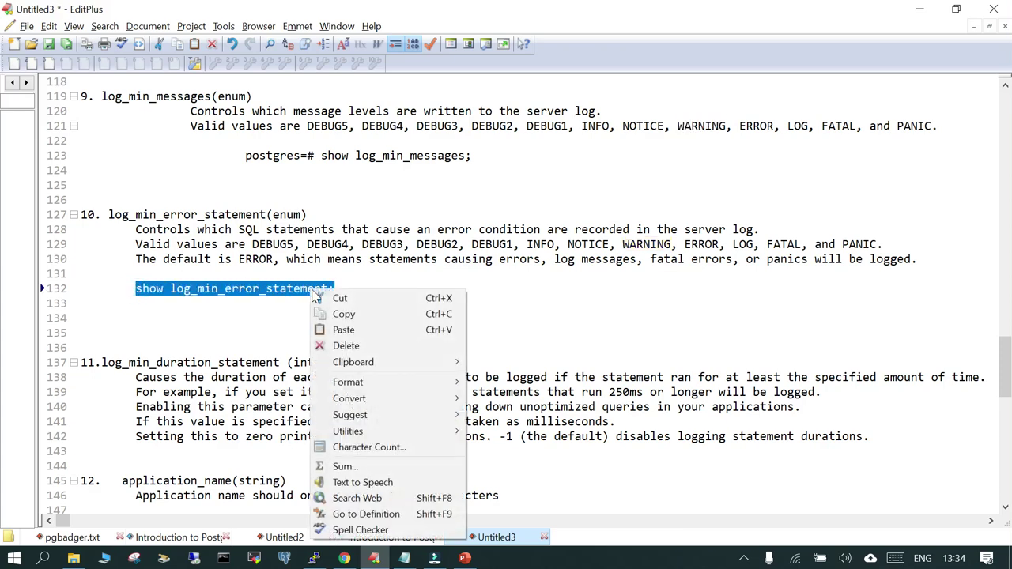
{"action": "left_click", "coordinate": [348, 314]}
{"action": "left_click", "coordinate": [315, 558]}
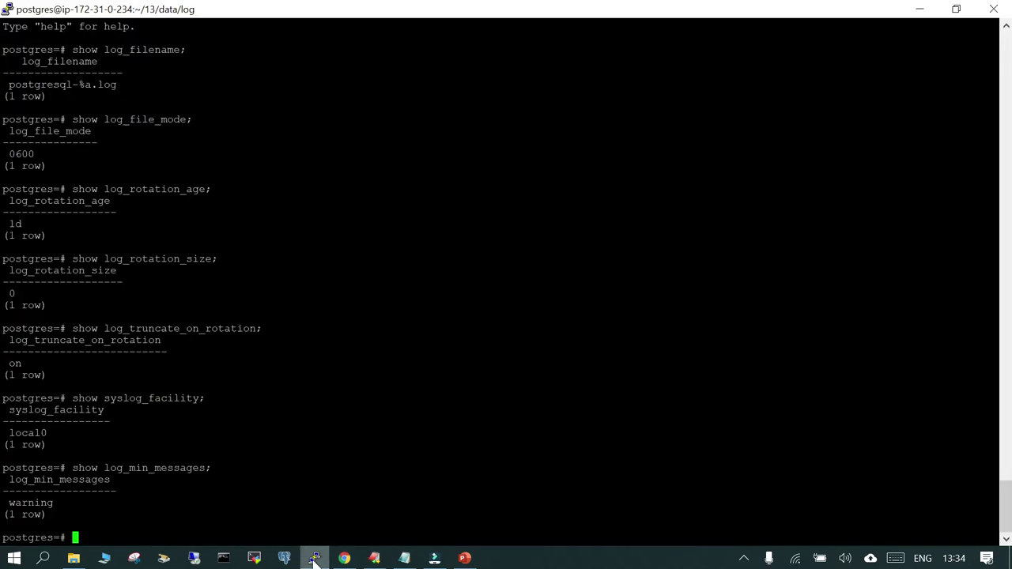
{"action": "key", "text": "shift+Insert"}
{"action": "key", "text": "Return"}
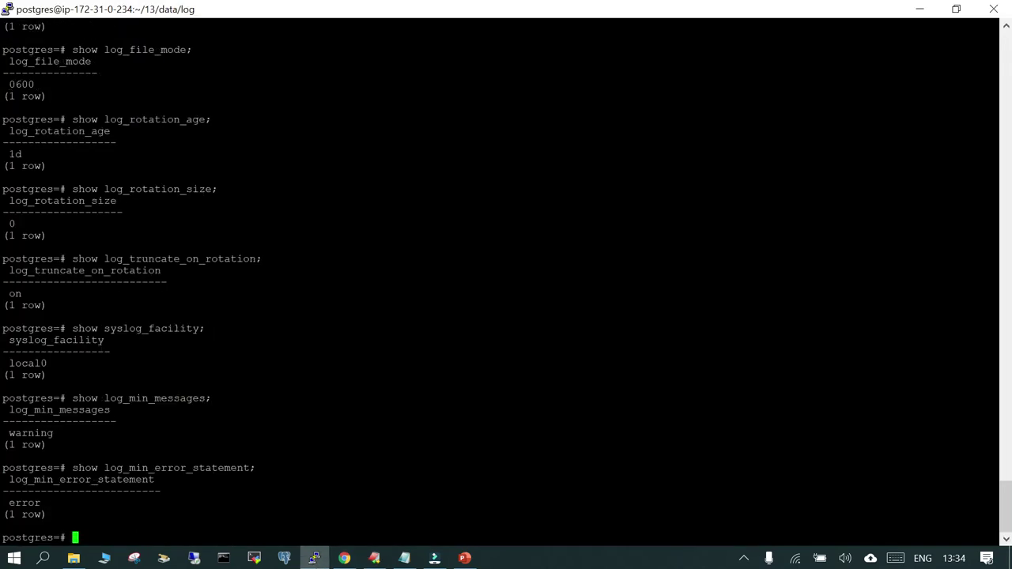
- Back in the notes, highlight ERROR among the valid values on line 129
{"action": "left_click", "coordinate": [375, 558]}
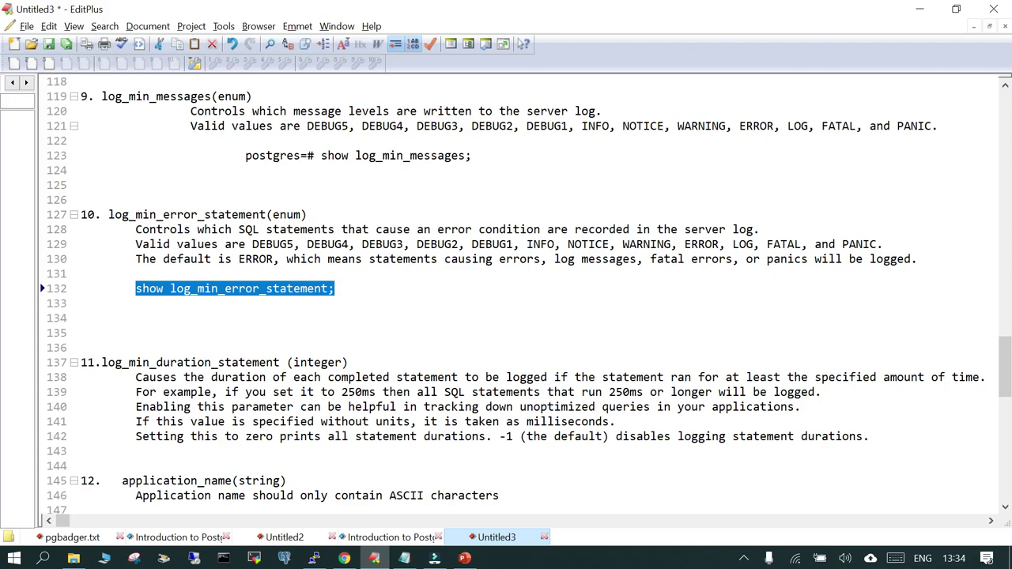
{"action": "double_click", "coordinate": [701, 244]}
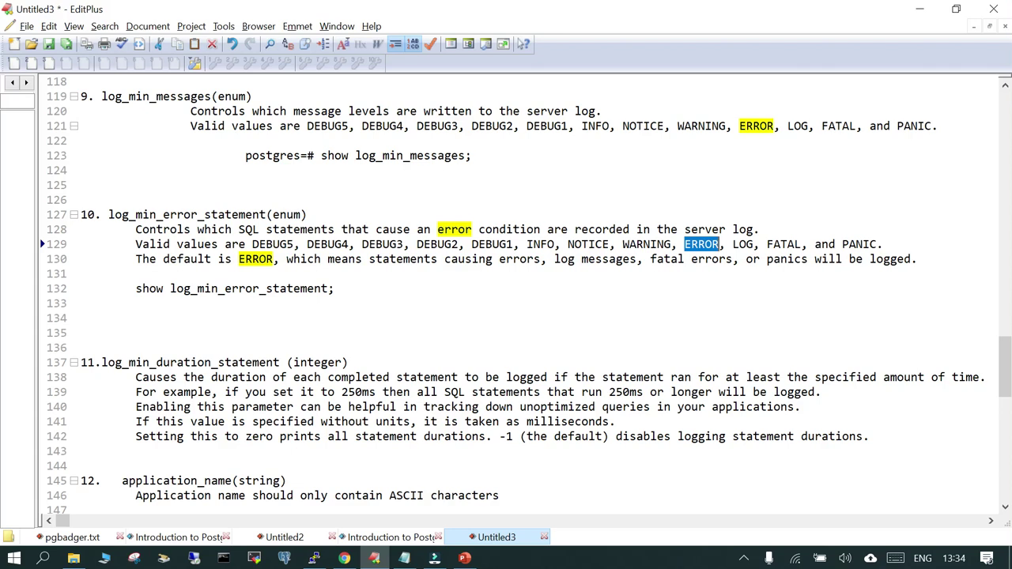
{"action": "left_click", "coordinate": [632, 346]}
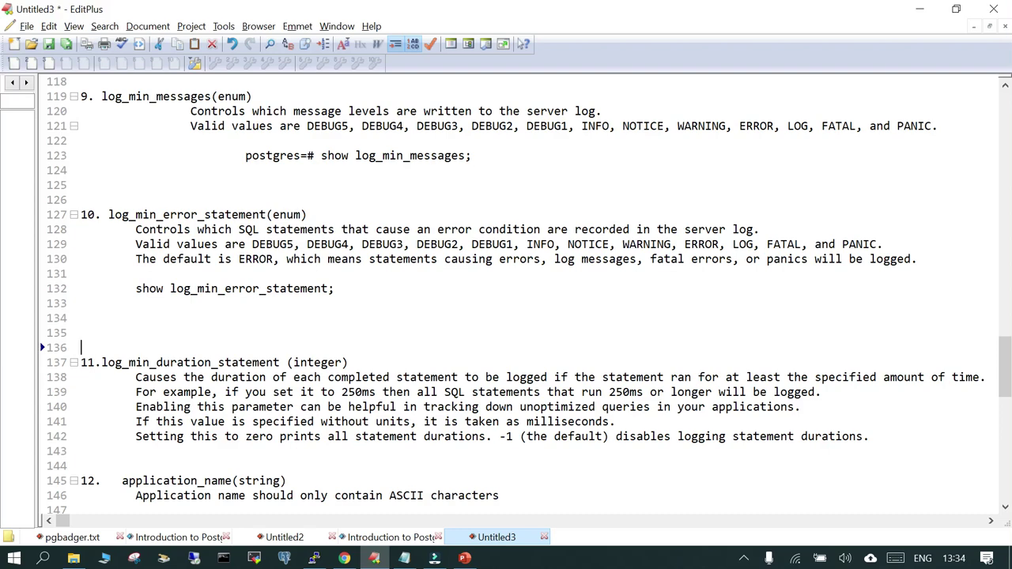
{"action": "scroll", "coordinate": [526, 295], "scroll_direction": "down", "scroll_amount": 4}
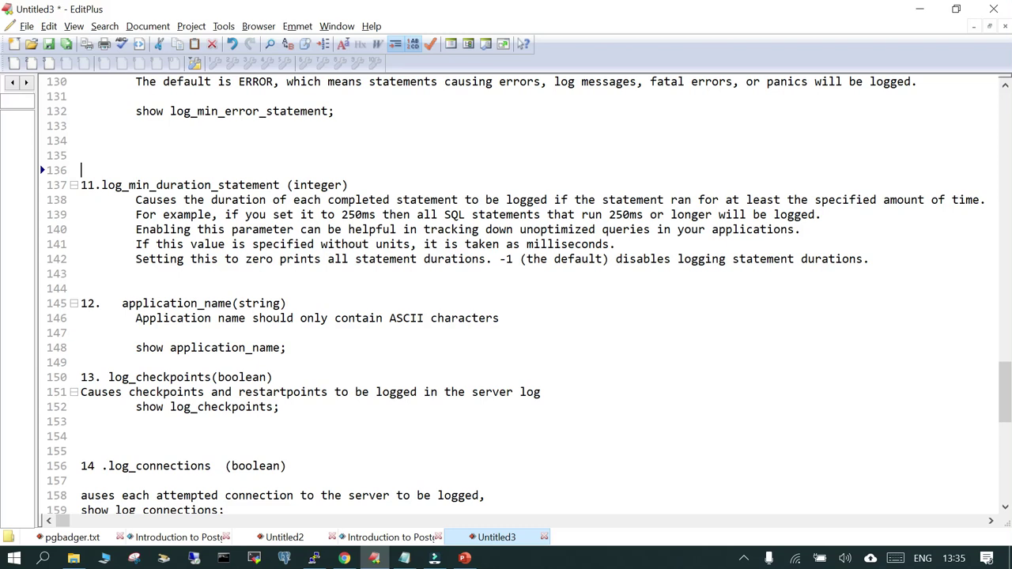
- Run 'show log_min_duration_statement;' in psql (returns -1), then review the 250ms example and default
{"action": "double_click", "coordinate": [163, 185]}
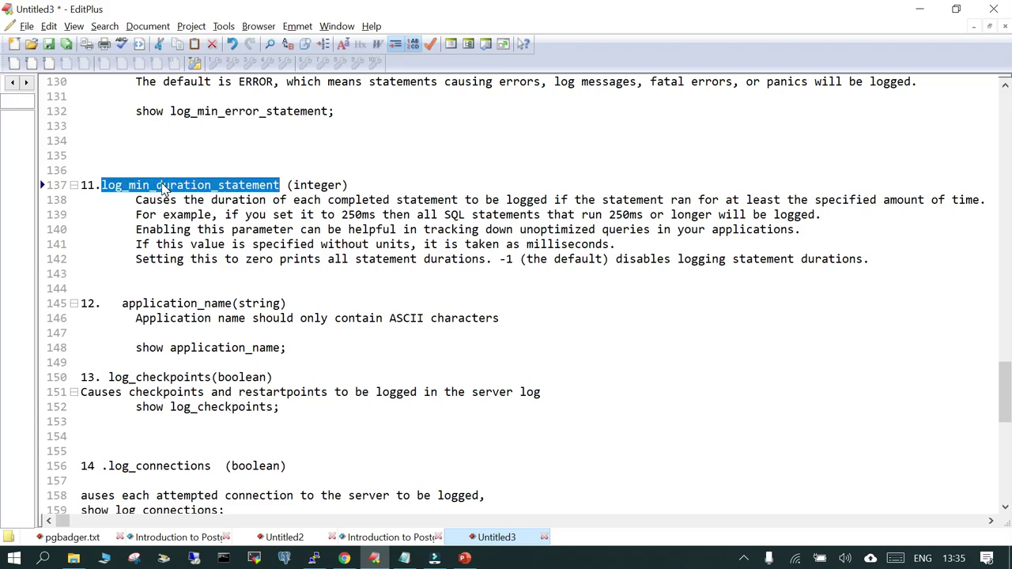
{"action": "left_click", "coordinate": [315, 558]}
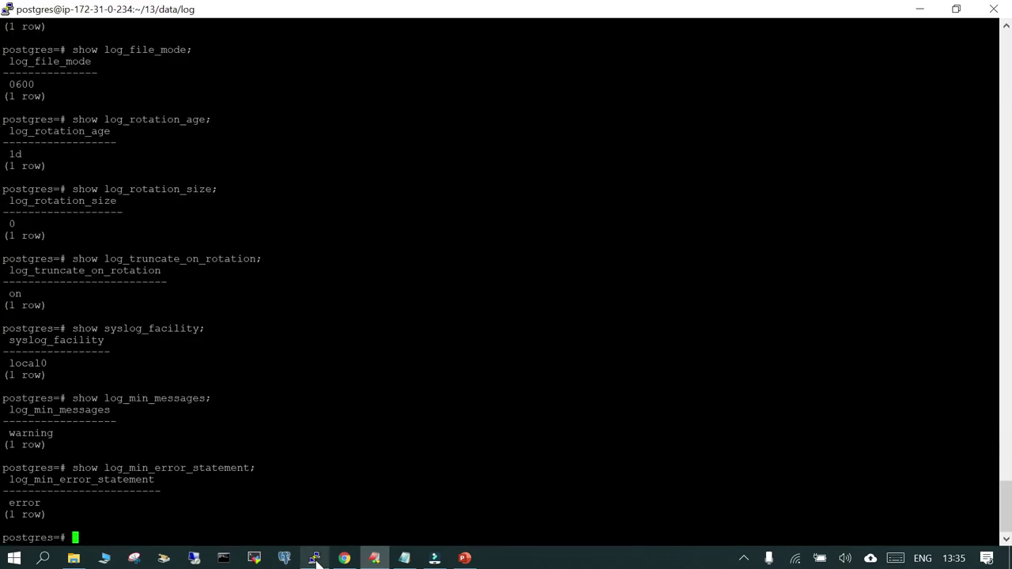
{"action": "type", "text": "show"}
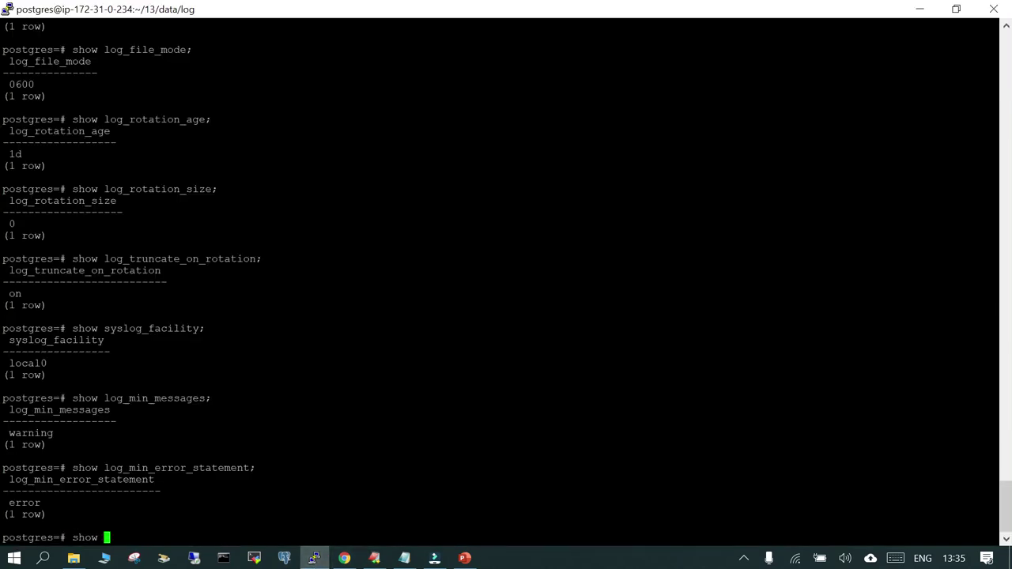
{"action": "key", "text": "shift+Insert"}
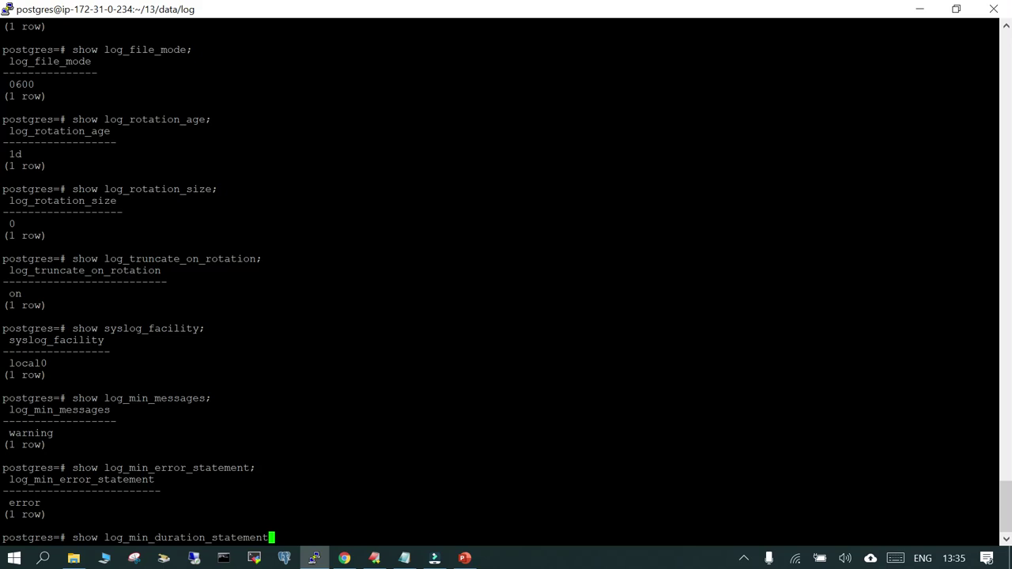
{"action": "type", "text": ";"}
{"action": "key", "text": "Return"}
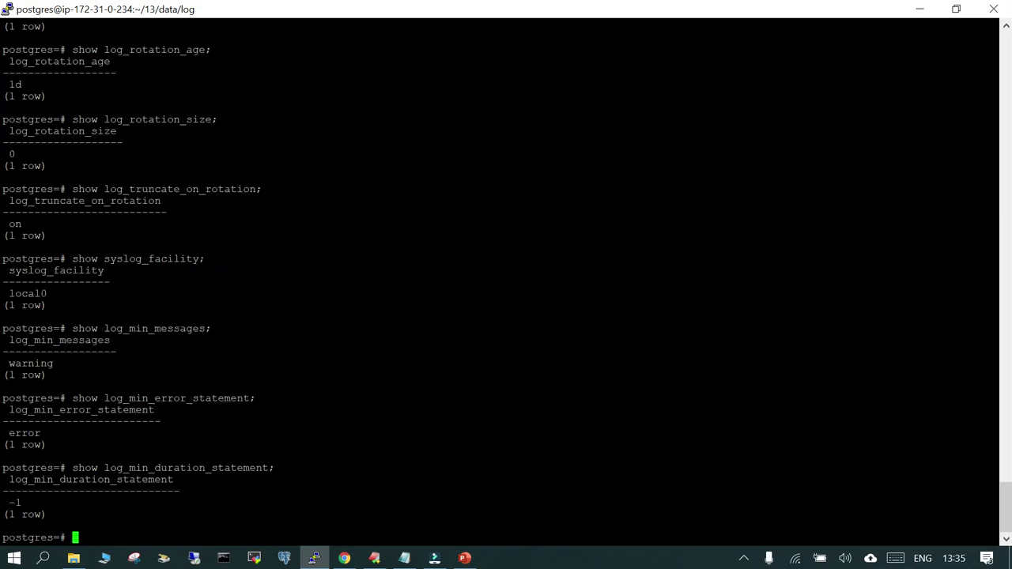
{"action": "left_click", "coordinate": [374, 558]}
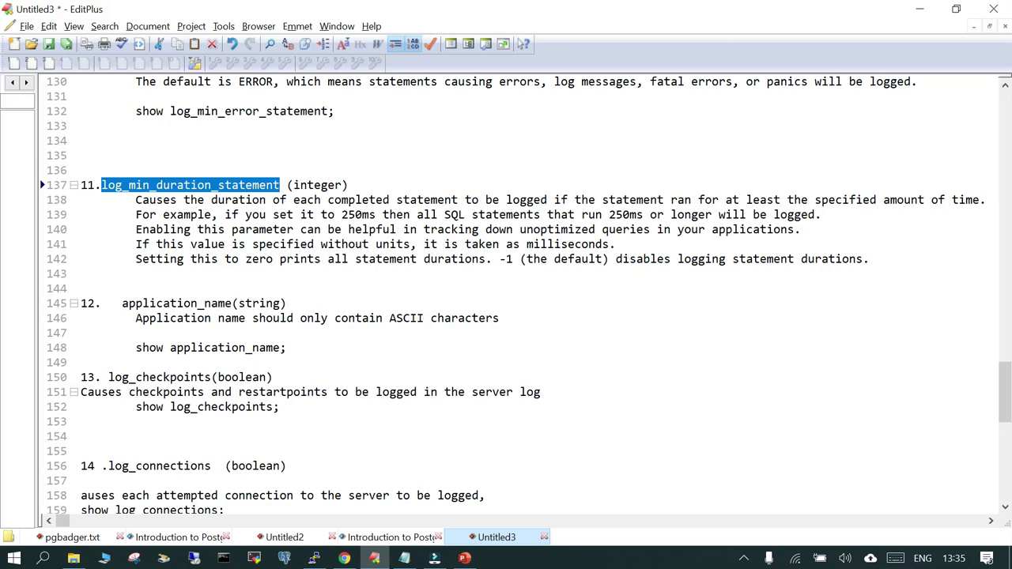
{"action": "left_click", "coordinate": [501, 258]}
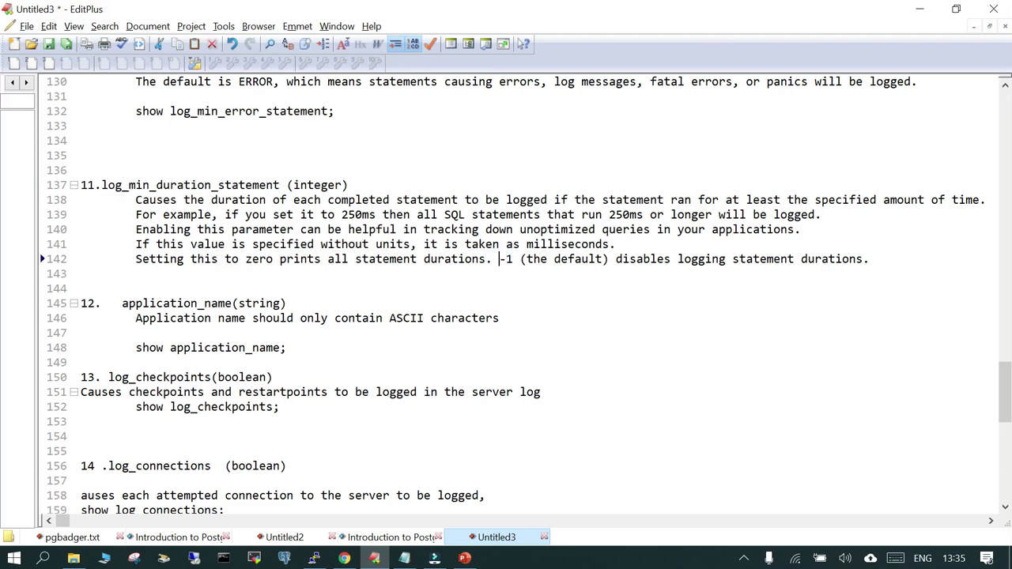
{"action": "double_click", "coordinate": [258, 258]}
{"action": "left_click_drag", "start_coordinate": [341, 214], "coordinate": [377, 214]}
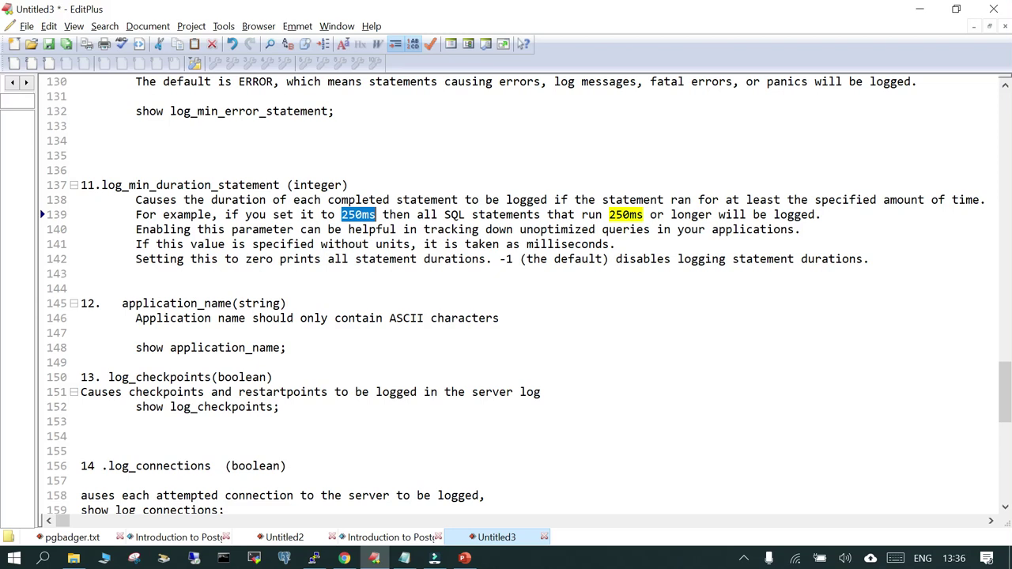
- Copy 'show application_name;' from the notes and run it in psql, returning psql
{"action": "left_click_drag", "start_coordinate": [135, 348], "coordinate": [285, 349]}
{"action": "right_click", "coordinate": [251, 348]}
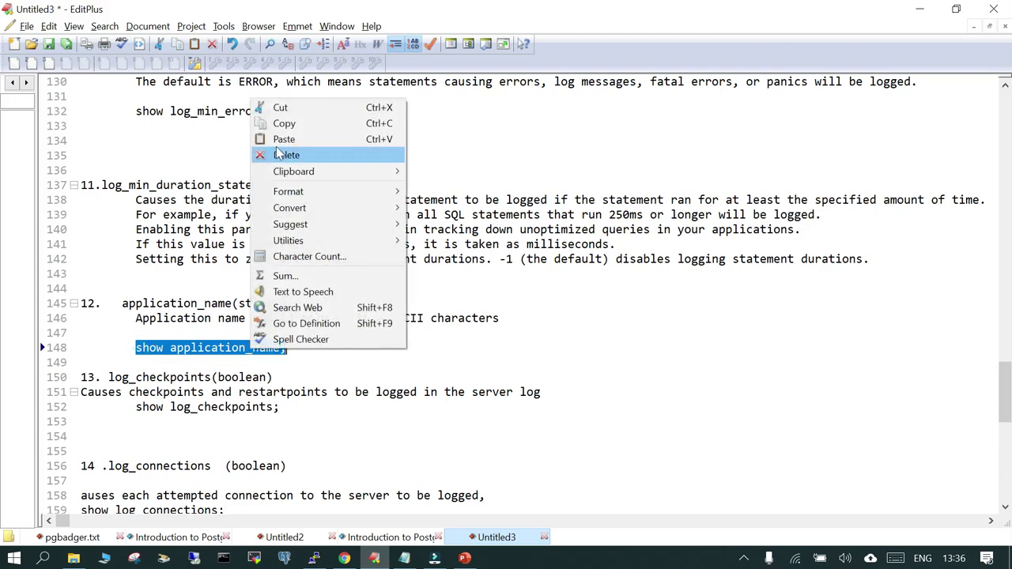
{"action": "left_click", "coordinate": [283, 124]}
{"action": "left_click", "coordinate": [314, 558]}
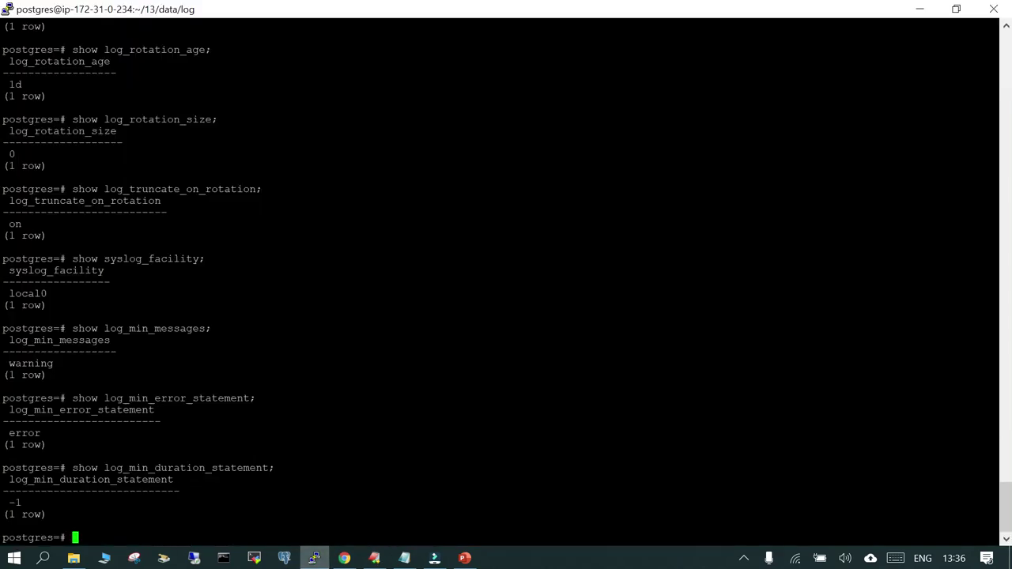
{"action": "key", "text": "shift+Insert"}
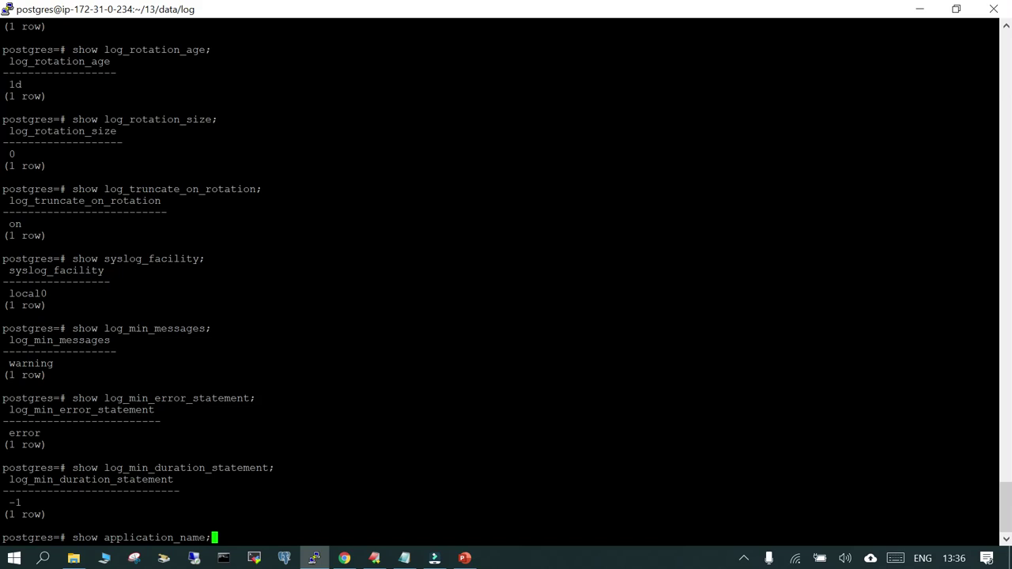
{"action": "key", "text": "Return"}
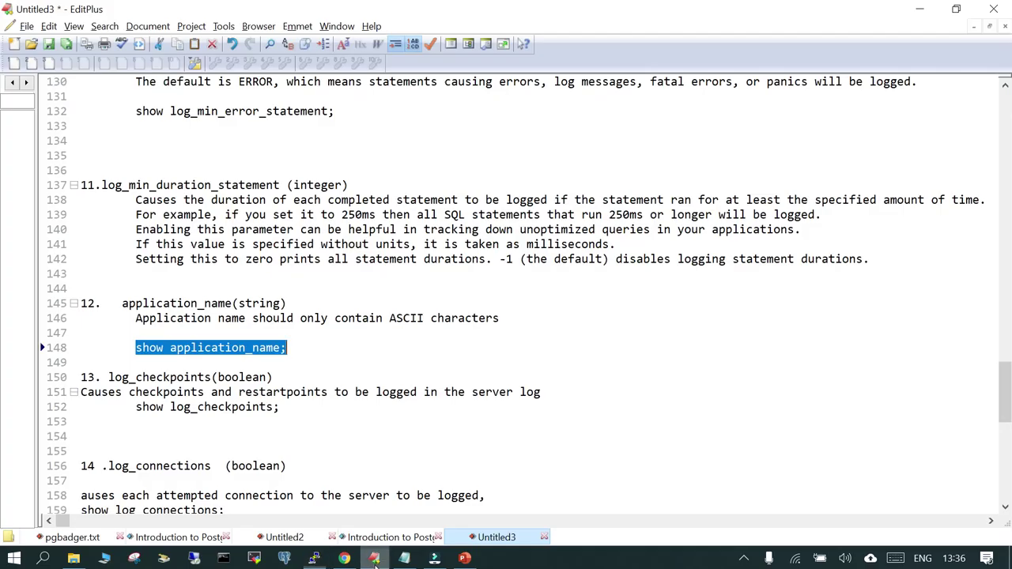
- Indent the log_checkpoints description on line 151 with a tab
{"action": "left_click", "coordinate": [374, 558]}
{"action": "left_click", "coordinate": [82, 392]}
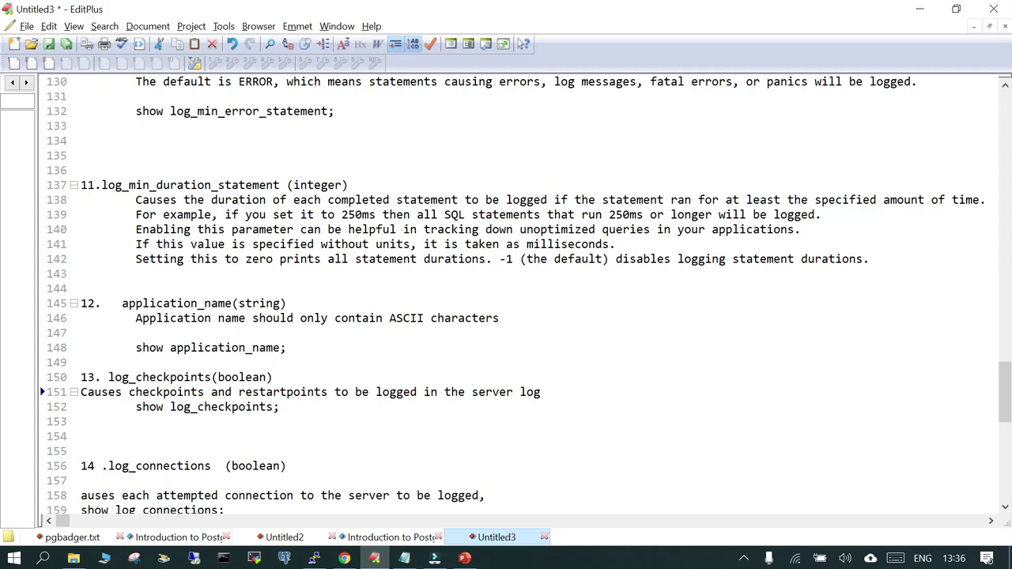
{"action": "key", "text": "Tab"}
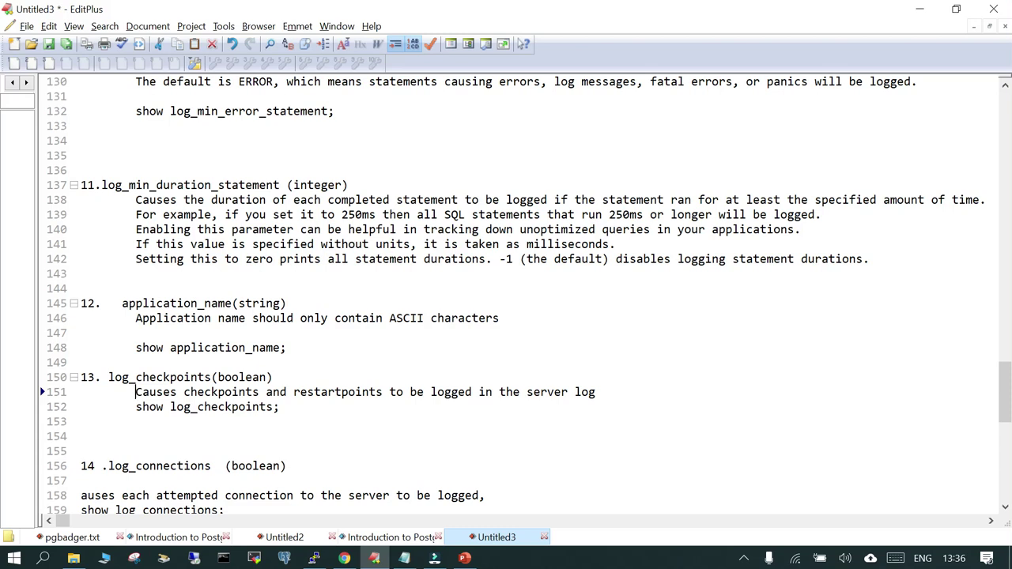
{"action": "scroll", "coordinate": [522, 293], "scroll_direction": "down", "scroll_amount": 10}
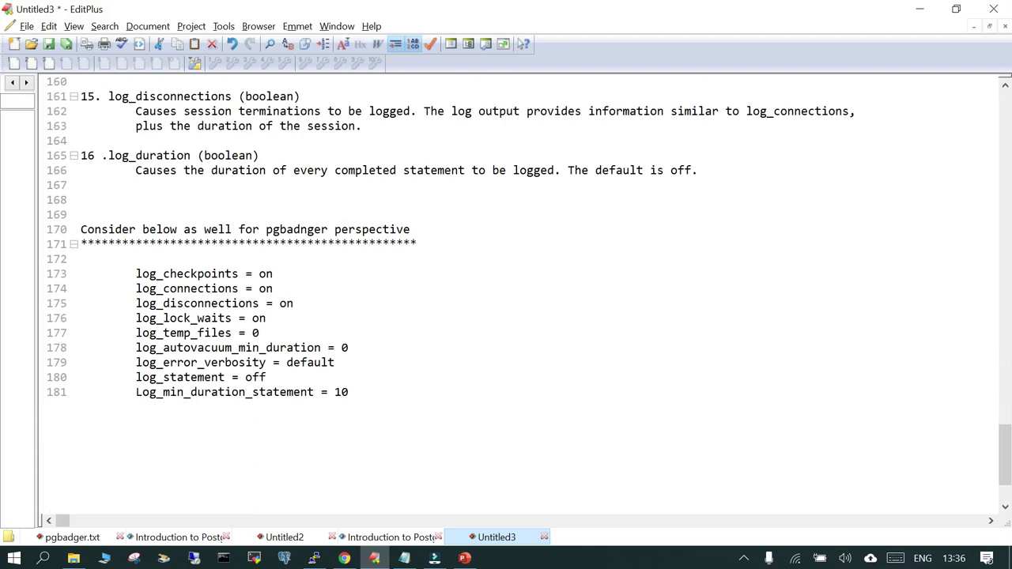
{"action": "scroll", "coordinate": [522, 293], "scroll_direction": "up", "scroll_amount": 4}
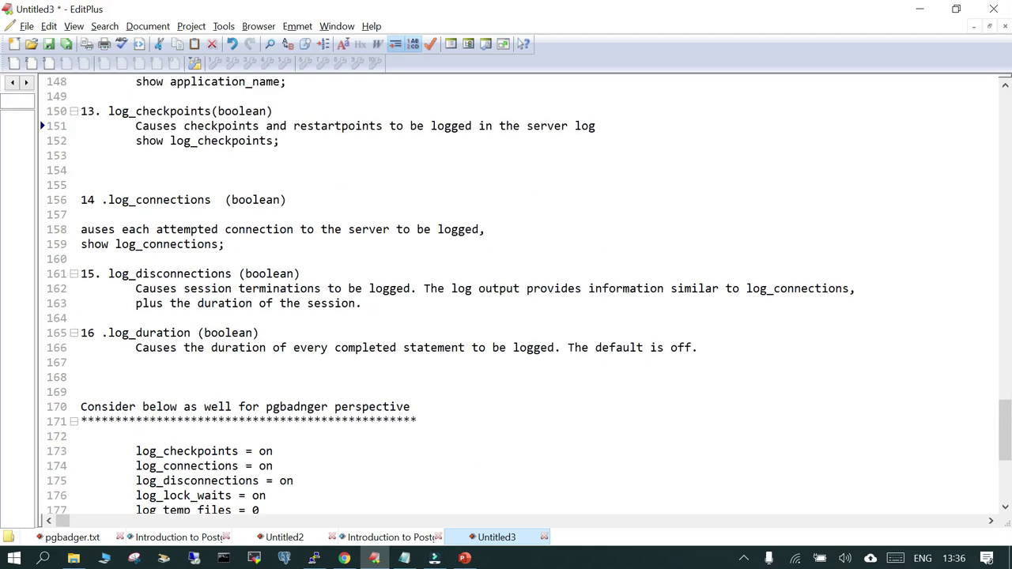
{"action": "scroll", "coordinate": [522, 293], "scroll_direction": "up", "scroll_amount": 2}
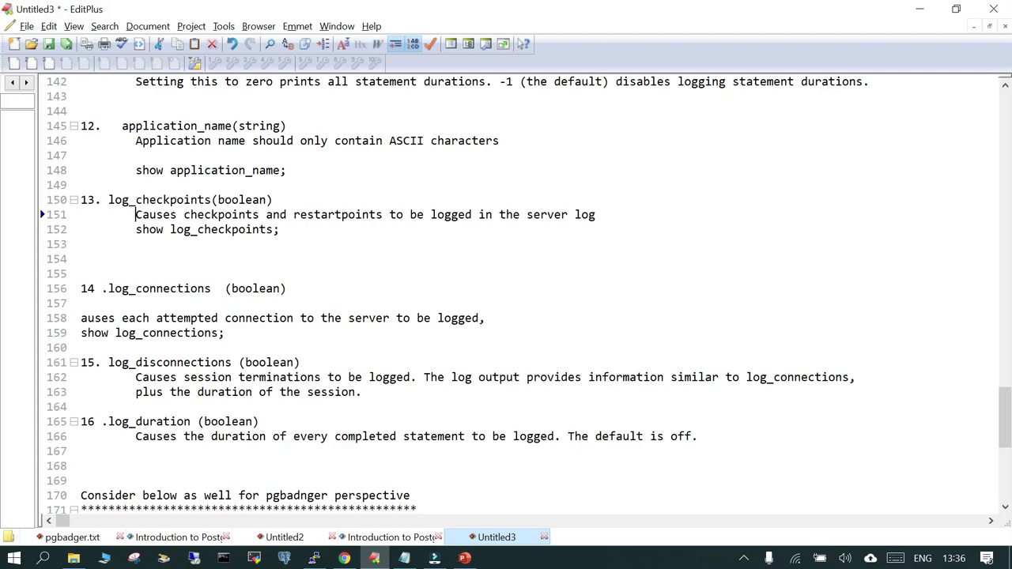
- Copy 'show log_checkpoints;' from line 152 and run it in psql, which reports off
{"action": "left_click_drag", "start_coordinate": [278, 229], "coordinate": [135, 229]}
{"action": "right_click", "coordinate": [237, 229]}
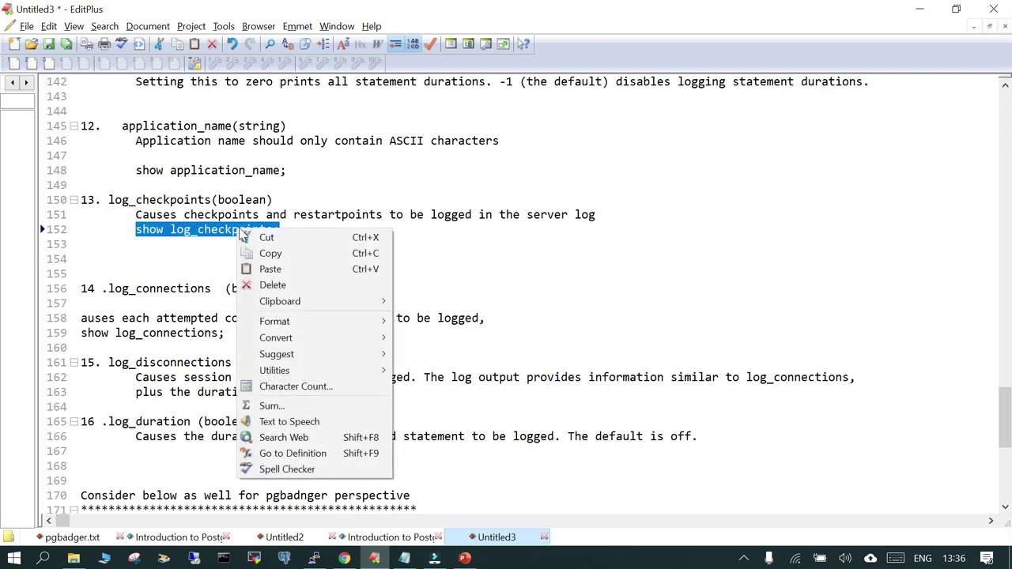
{"action": "left_click", "coordinate": [271, 254]}
{"action": "left_click", "coordinate": [314, 559]}
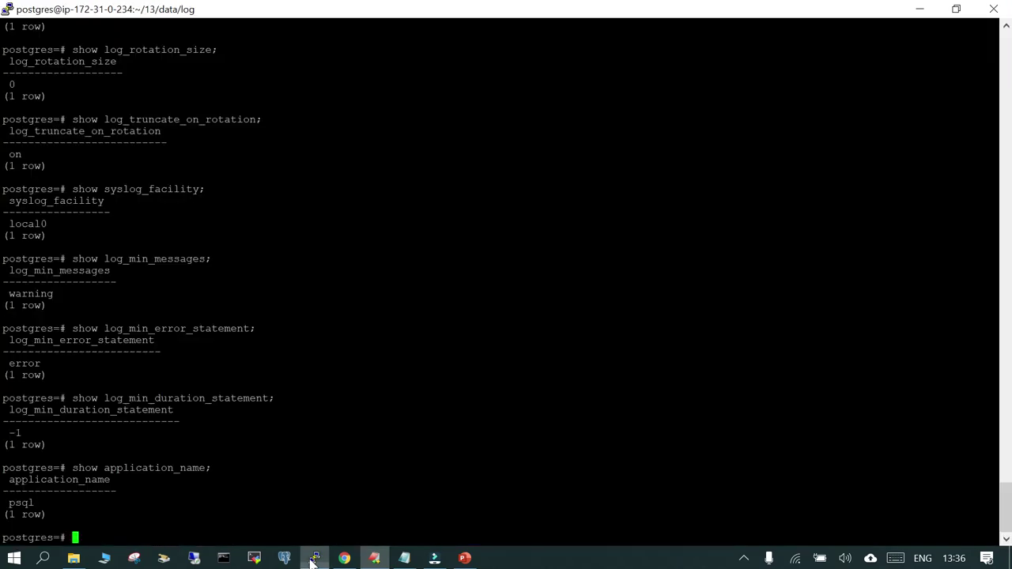
{"action": "key", "text": "shift+Insert"}
{"action": "key", "text": "Return"}
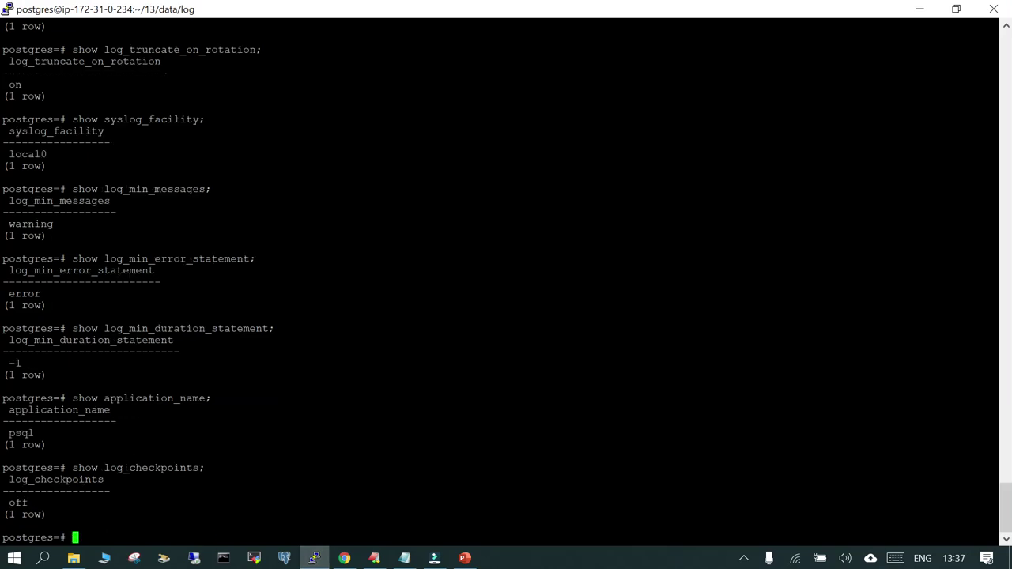
{"action": "left_click", "coordinate": [374, 559]}
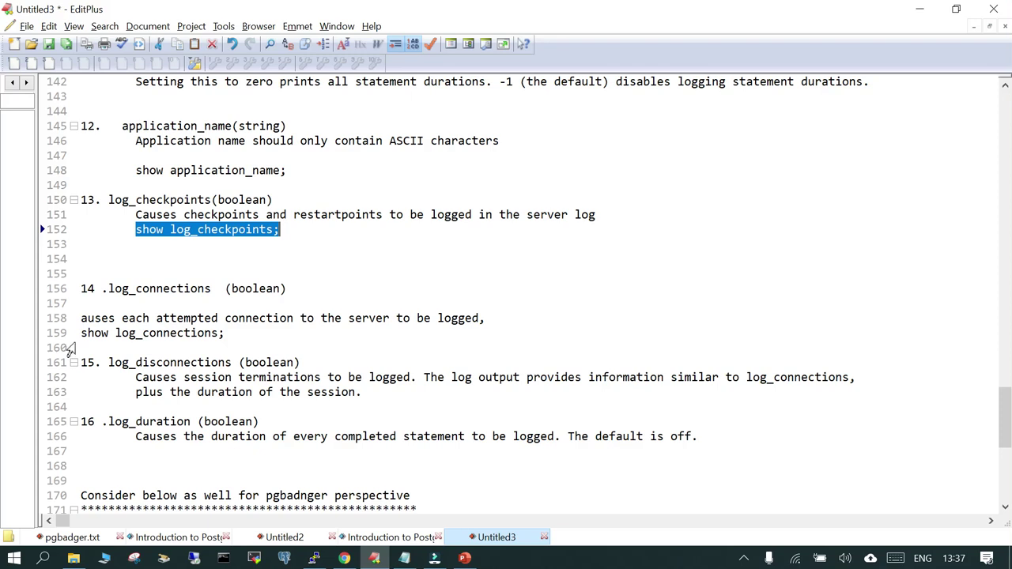
- Copy the 'show log_connections;' line 159 and run it in psql, which reports off
{"action": "left_click", "coordinate": [63, 336]}
{"action": "right_click", "coordinate": [156, 342]}
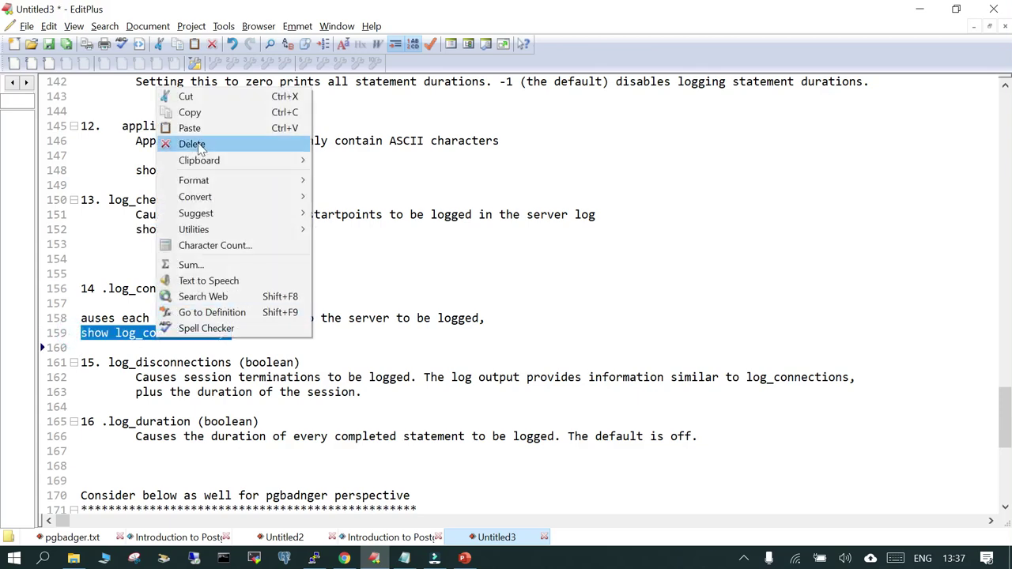
{"action": "left_click", "coordinate": [204, 113]}
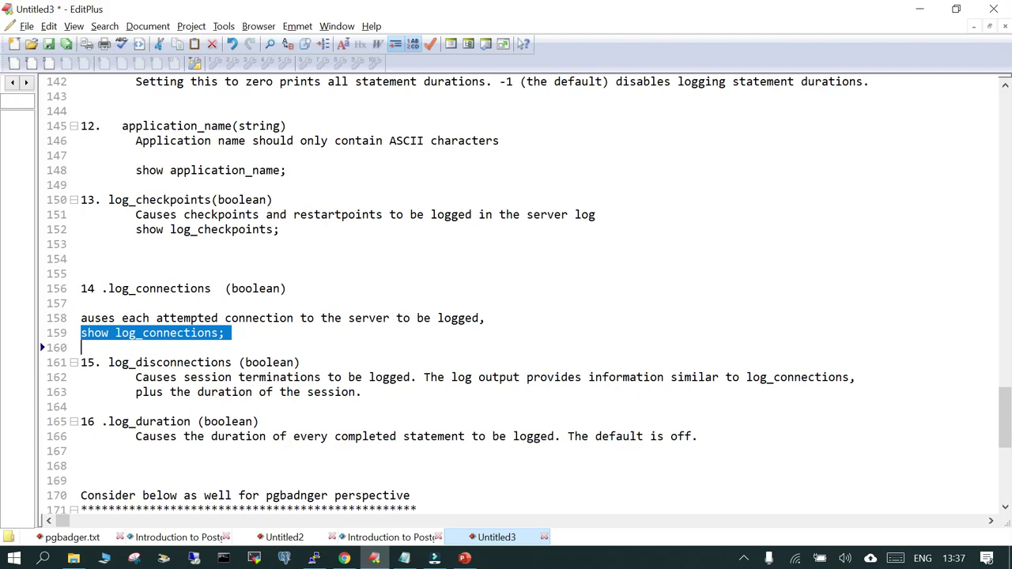
{"action": "left_click", "coordinate": [314, 558]}
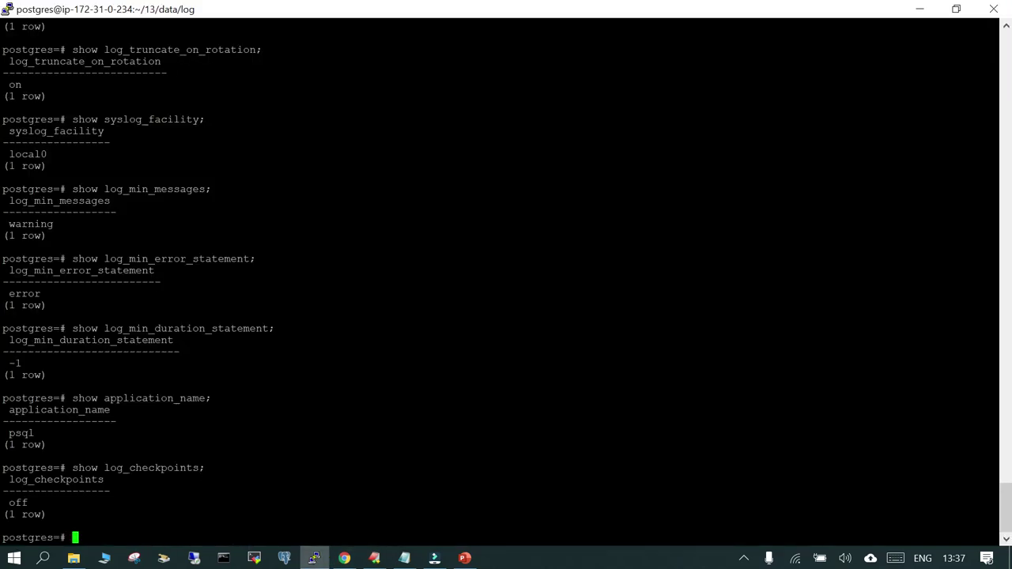
{"action": "key", "text": "shift+Insert"}
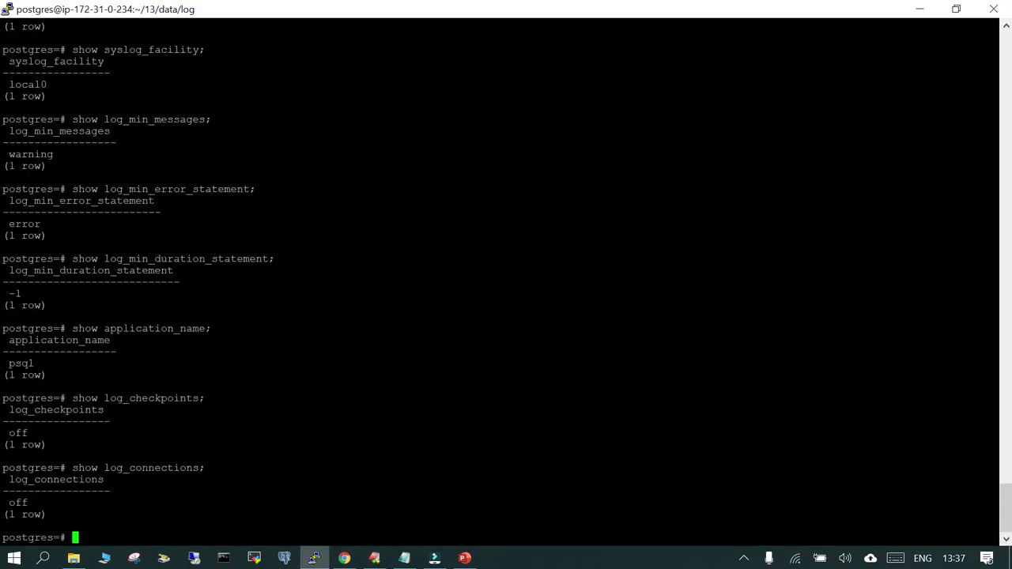
{"action": "left_click", "coordinate": [374, 558]}
{"action": "left_click", "coordinate": [80, 318]}
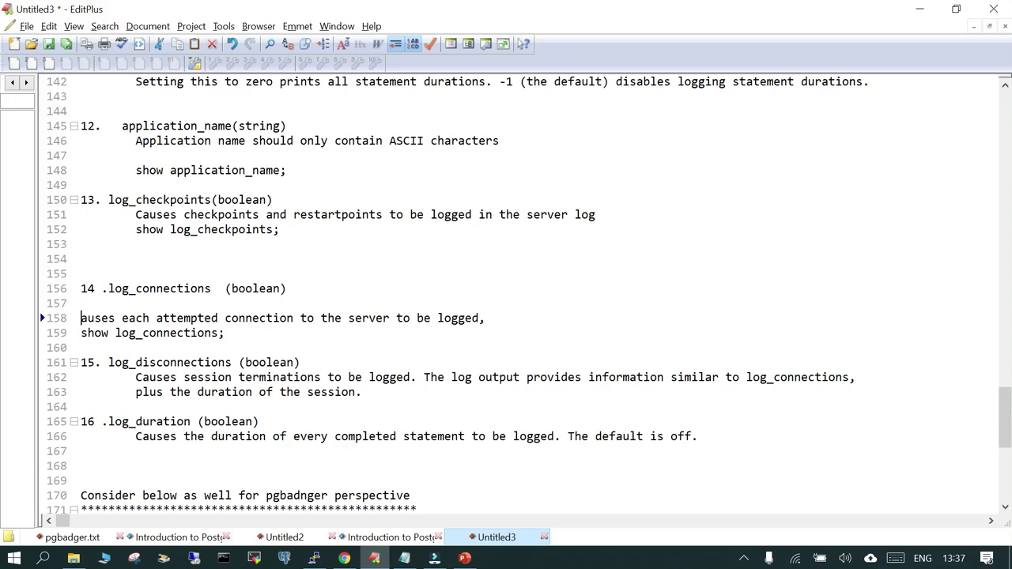
- Add a new line 164 reading 'show log_connections' under the log_disconnections description
{"action": "double_click", "coordinate": [94, 333]}
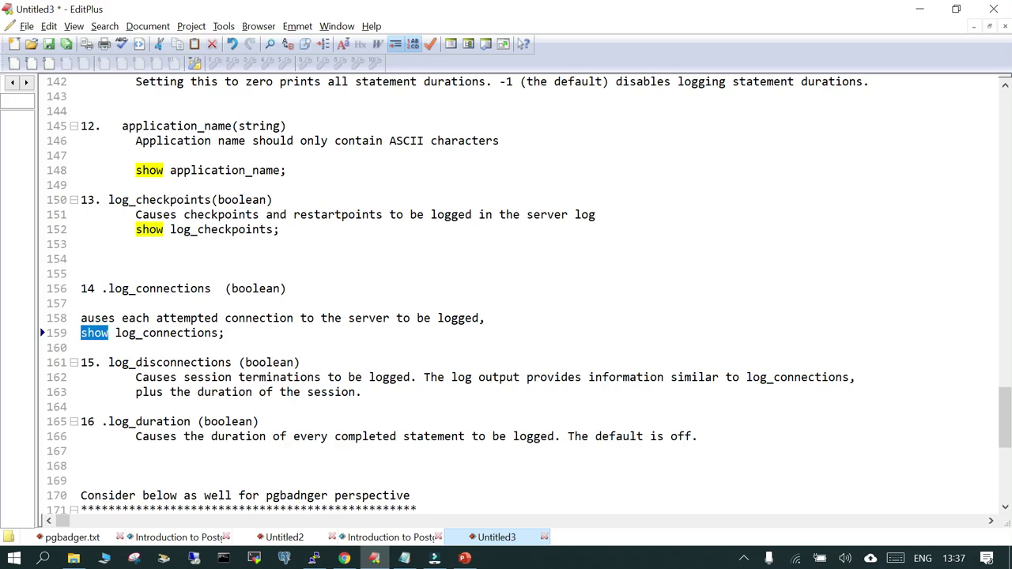
{"action": "left_click", "coordinate": [362, 393]}
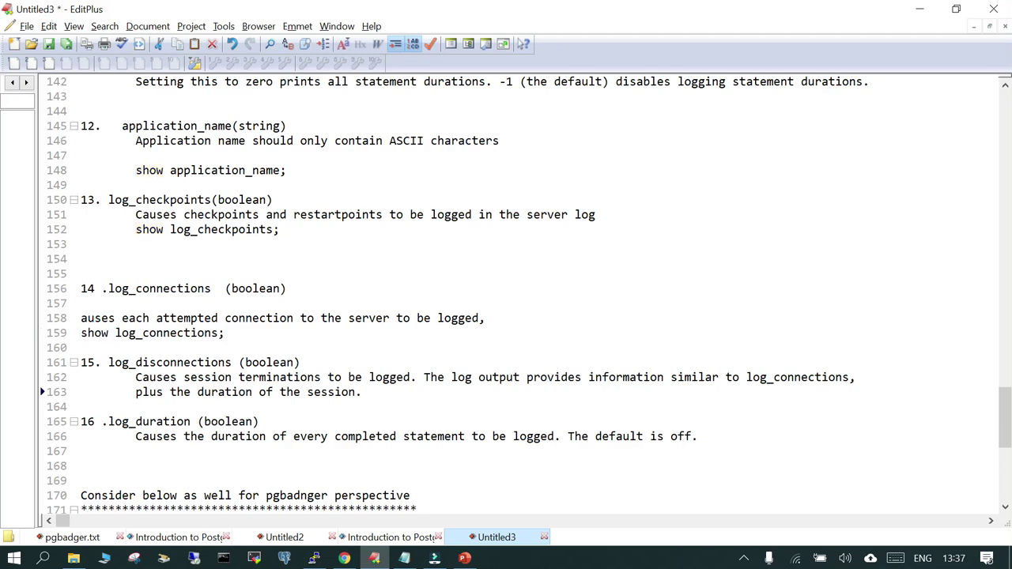
{"action": "key", "text": "Return"}
{"action": "key", "text": "ctrl+v"}
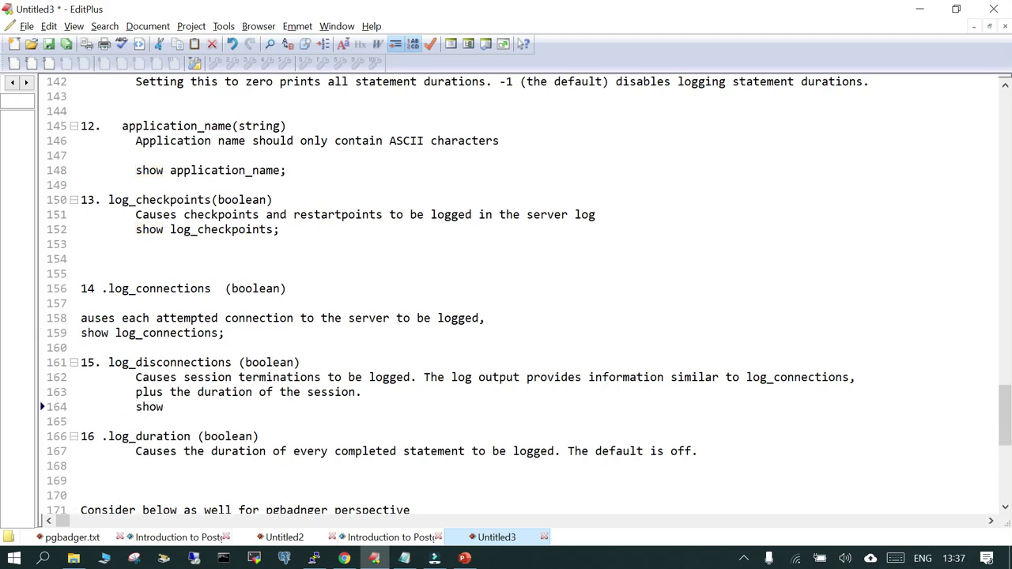
{"action": "left_click", "coordinate": [163, 333]}
{"action": "double_click", "coordinate": [163, 333]}
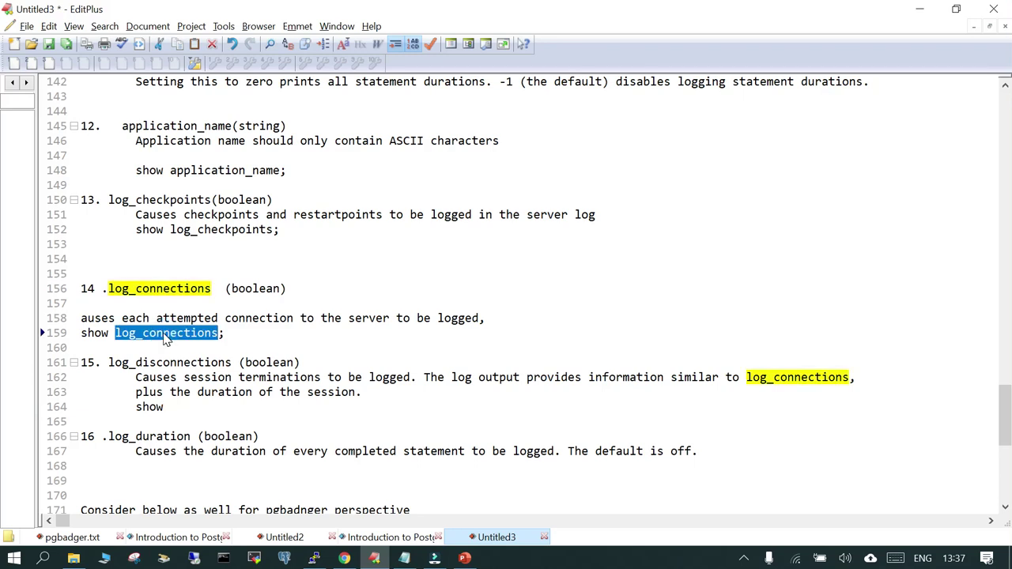
{"action": "left_click", "coordinate": [164, 407]}
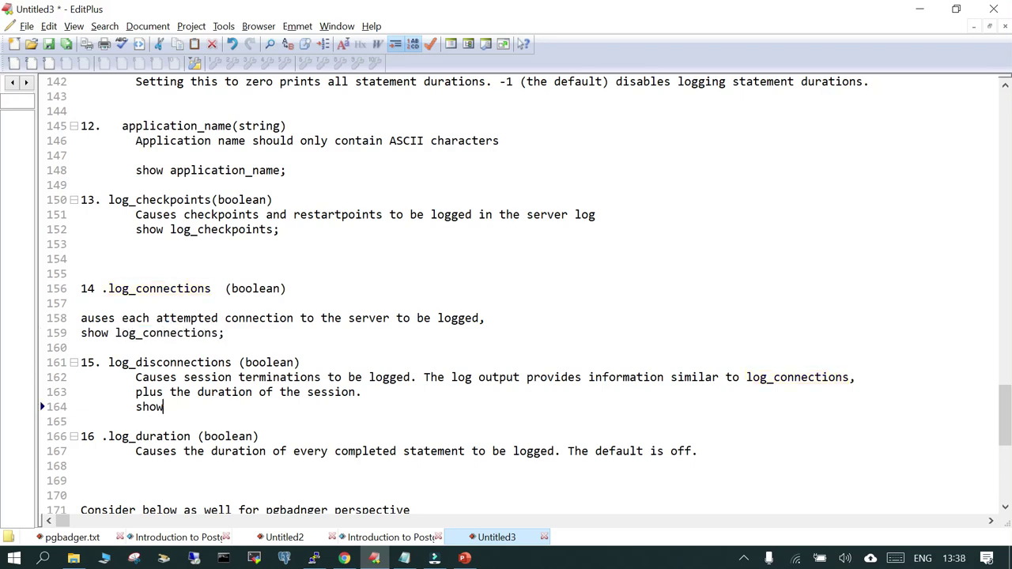
{"action": "key", "text": "ctrl+v"}
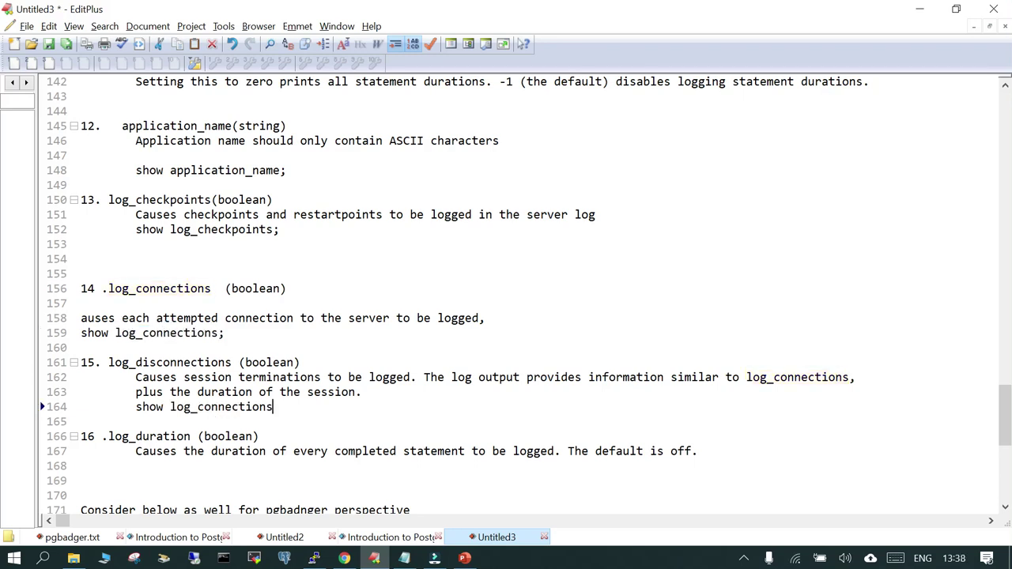
{"action": "left_click_drag", "start_coordinate": [136, 407], "coordinate": [273, 407]}
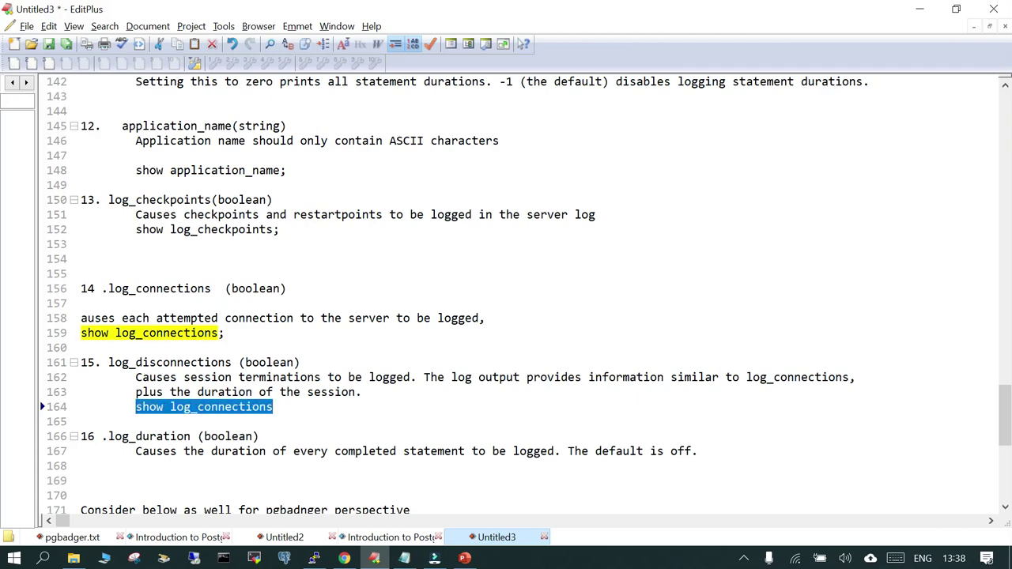
- Run the semicolon-less command in psql and retry it, producing a syntax error
{"action": "left_click", "coordinate": [314, 558]}
{"action": "key", "text": "shift+Insert"}
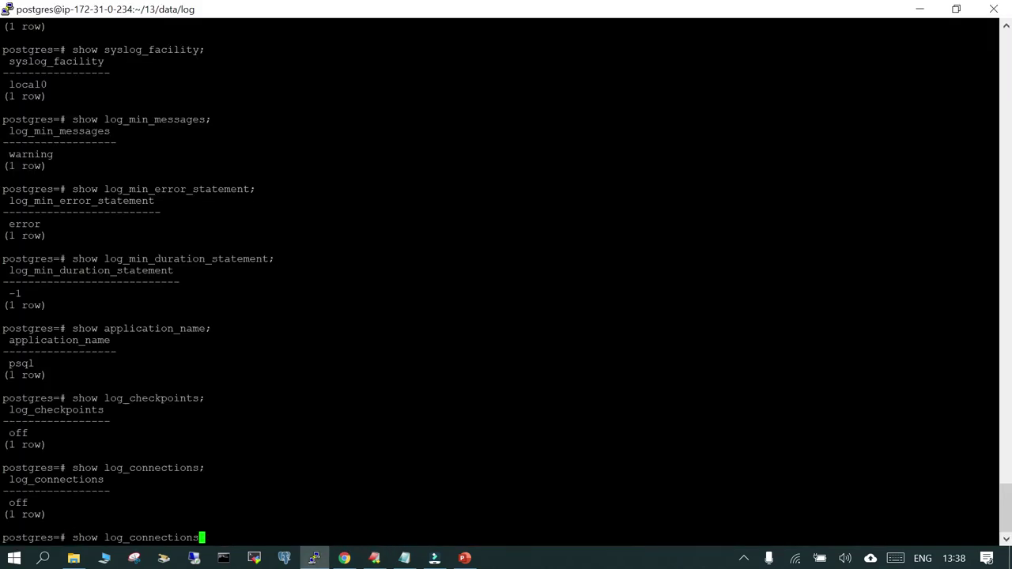
{"action": "key", "text": "Return"}
{"action": "key", "text": "Up"}
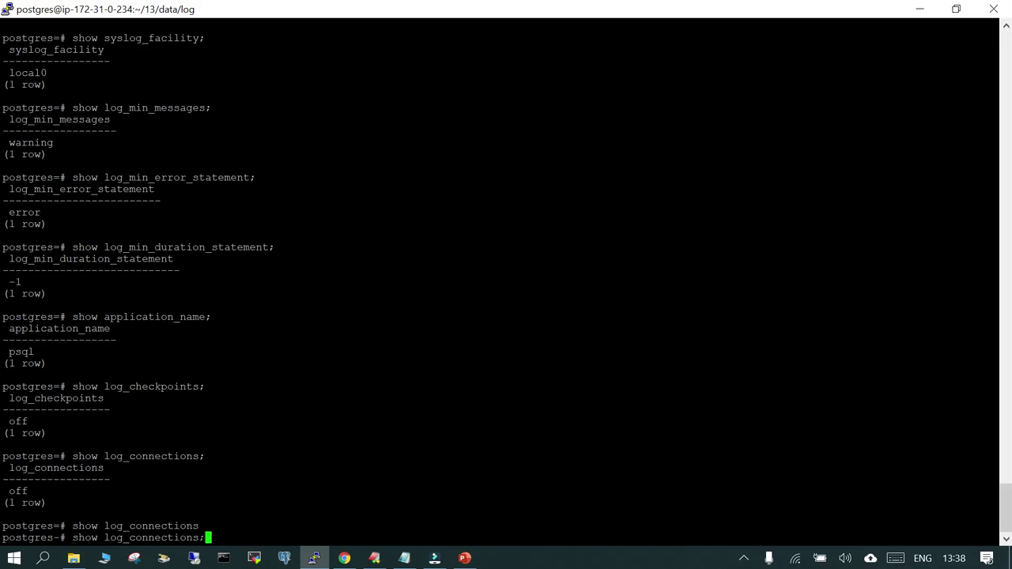
{"action": "key", "text": "Return"}
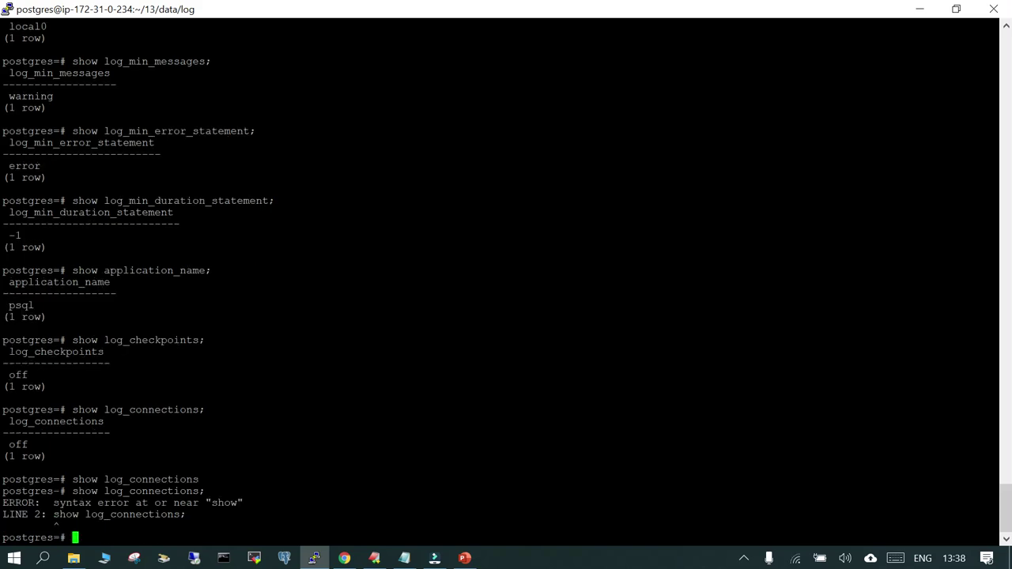
{"action": "left_click", "coordinate": [374, 558]}
{"action": "left_click", "coordinate": [235, 422]}
{"action": "left_click", "coordinate": [274, 406]}
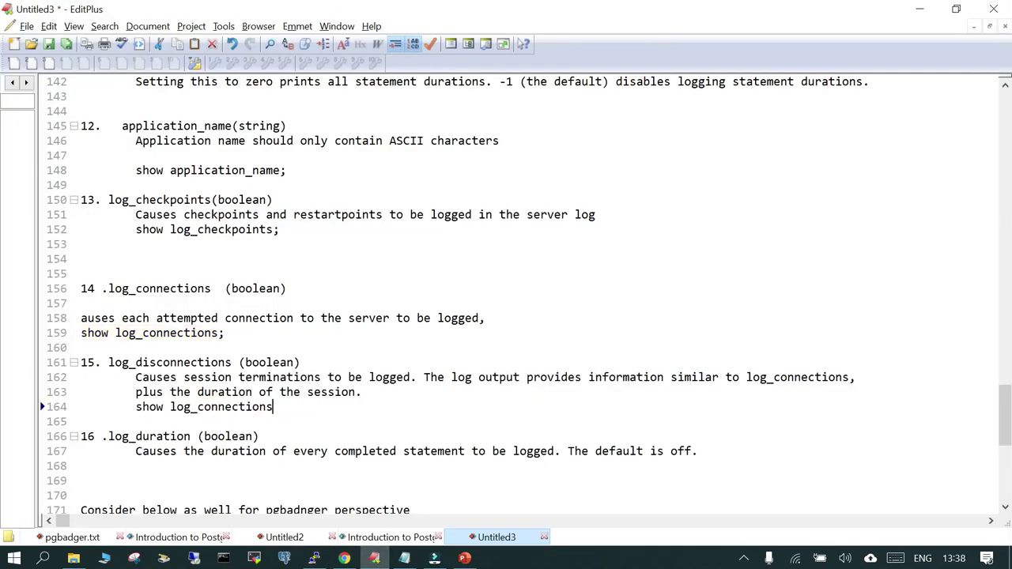
- Change line 164 to 'show log_disconnections;' and select the whole line
{"action": "double_click", "coordinate": [158, 362]}
{"action": "key", "text": "ctrl+c"}
{"action": "double_click", "coordinate": [250, 406]}
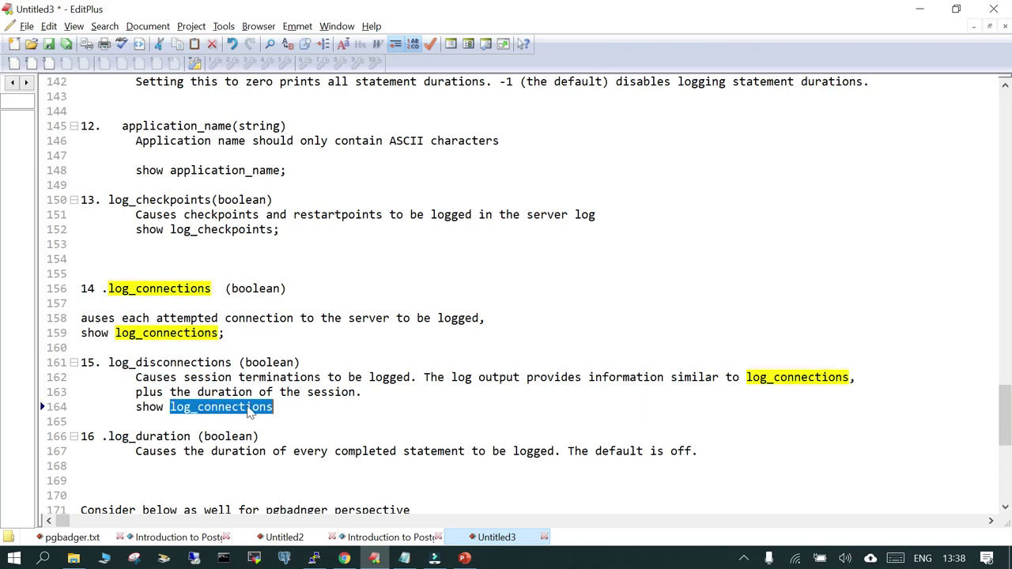
{"action": "key", "text": "ctrl+v"}
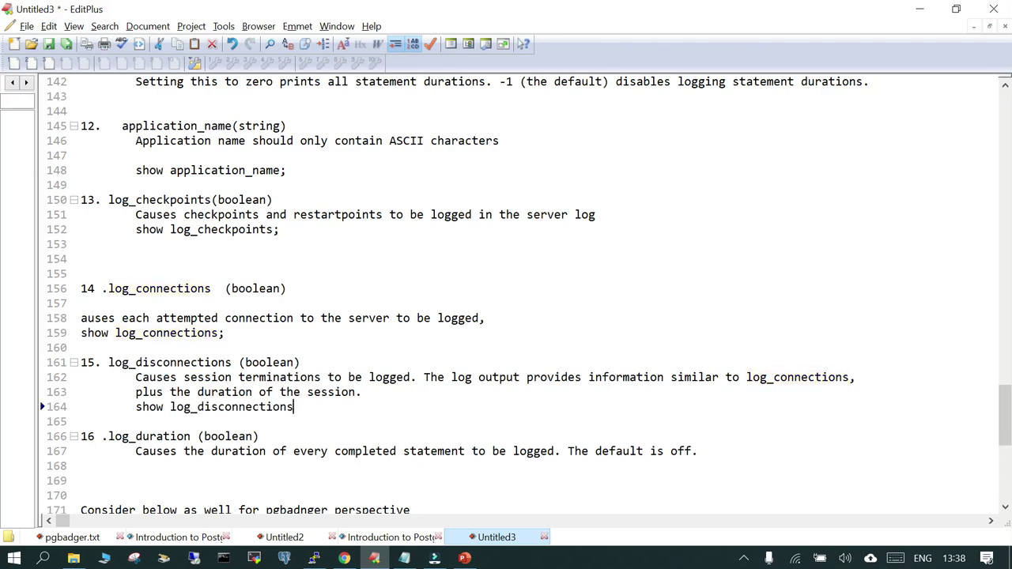
{"action": "type", "text": ";"}
{"action": "key", "text": "Home"}
{"action": "key", "text": "shift+ctrl+Right"}
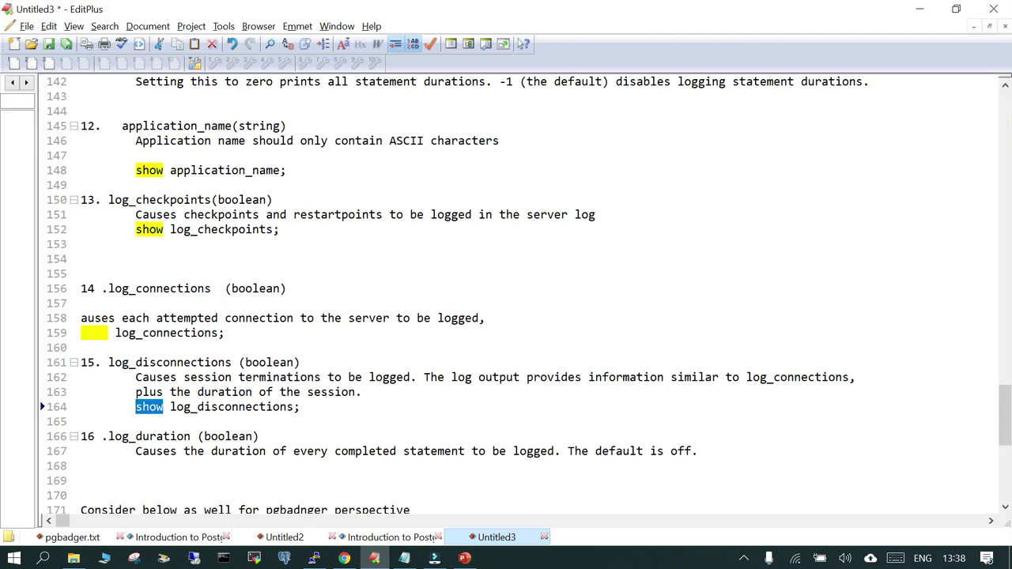
{"action": "key", "text": "shift+End"}
{"action": "key", "text": "ctrl+c"}
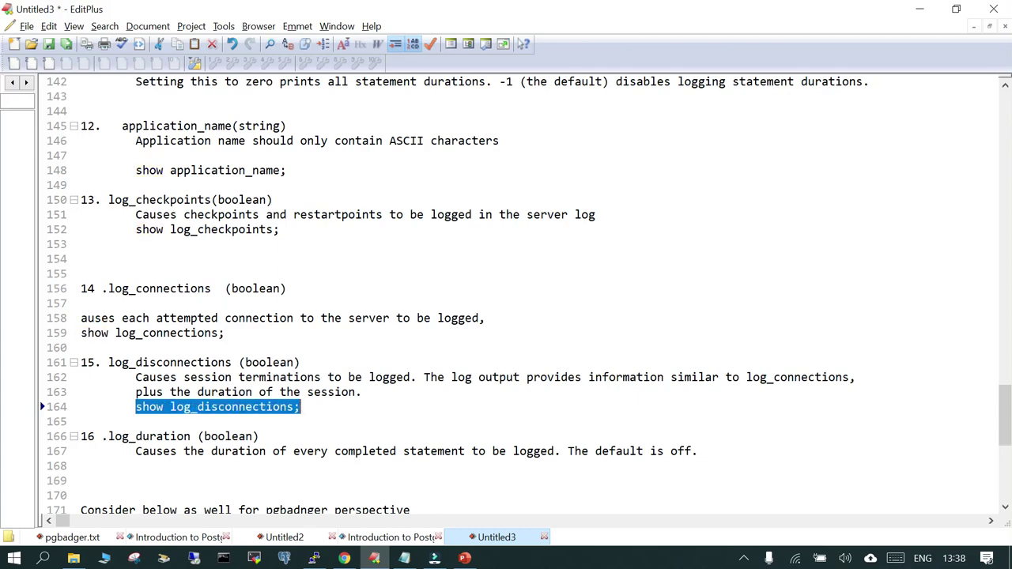
- Run 'show log_disconnections;' in psql, which returns off
{"action": "left_click", "coordinate": [314, 558]}
{"action": "key", "text": "shift+Insert"}
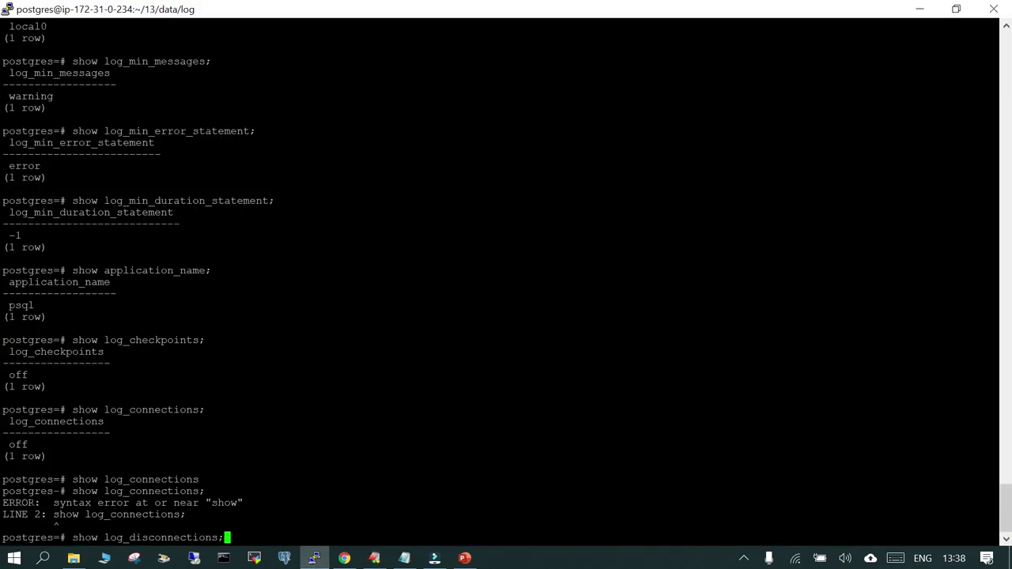
{"action": "key", "text": "Return"}
{"action": "key", "text": "Return"}
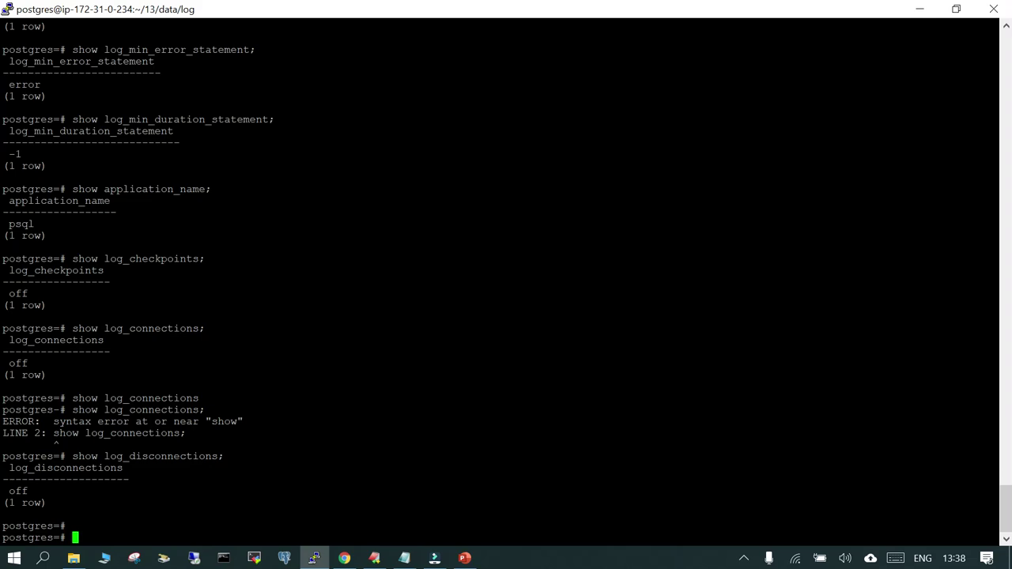
{"action": "left_click", "coordinate": [374, 558]}
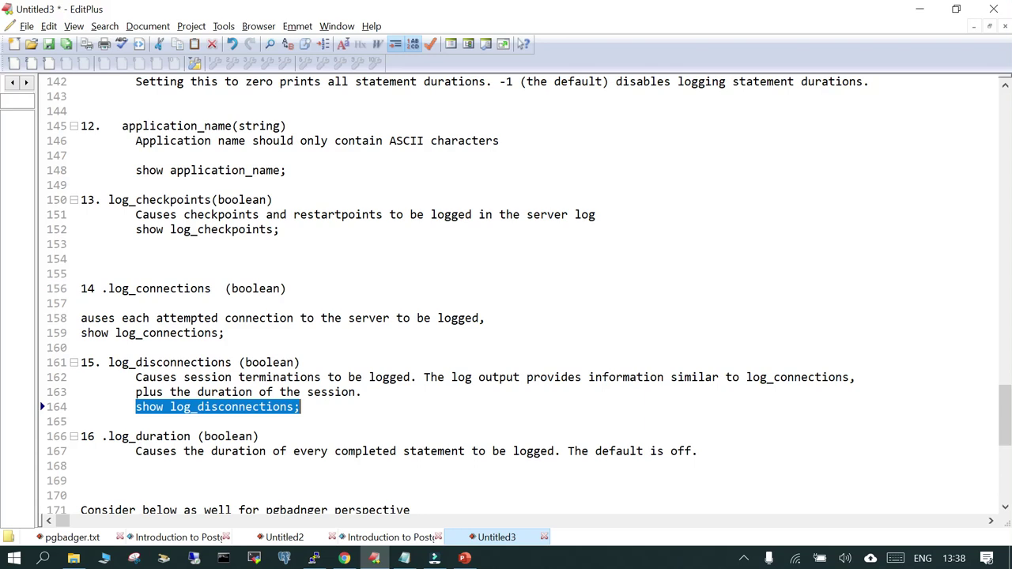
- Write 'show log_duration;' on line 169 under item 16 and copy it
{"action": "scroll", "coordinate": [506, 293], "scroll_direction": "down", "scroll_amount": 2}
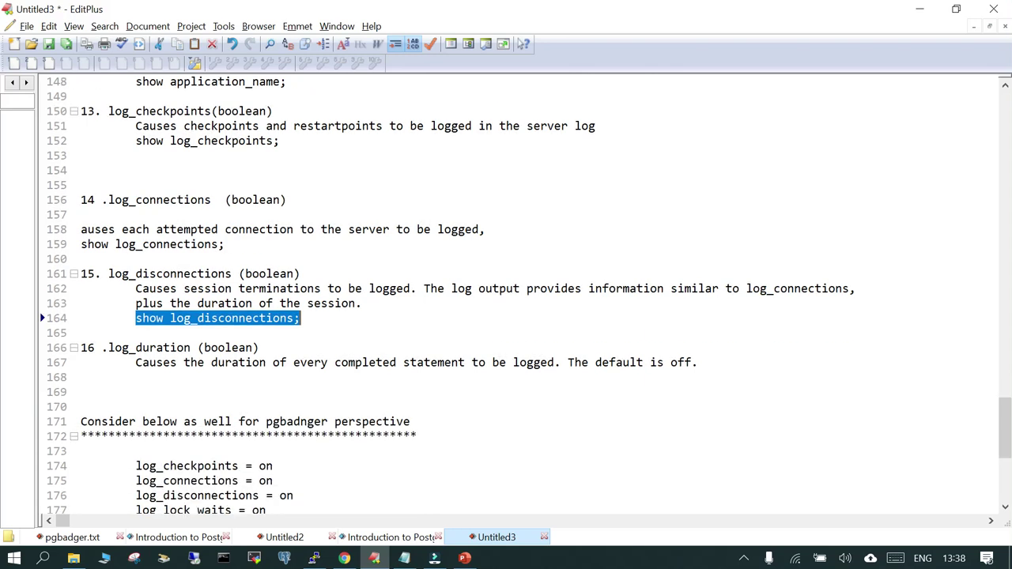
{"action": "left_click", "coordinate": [167, 329]}
{"action": "double_click", "coordinate": [149, 318]}
{"action": "key", "text": "ctrl+c"}
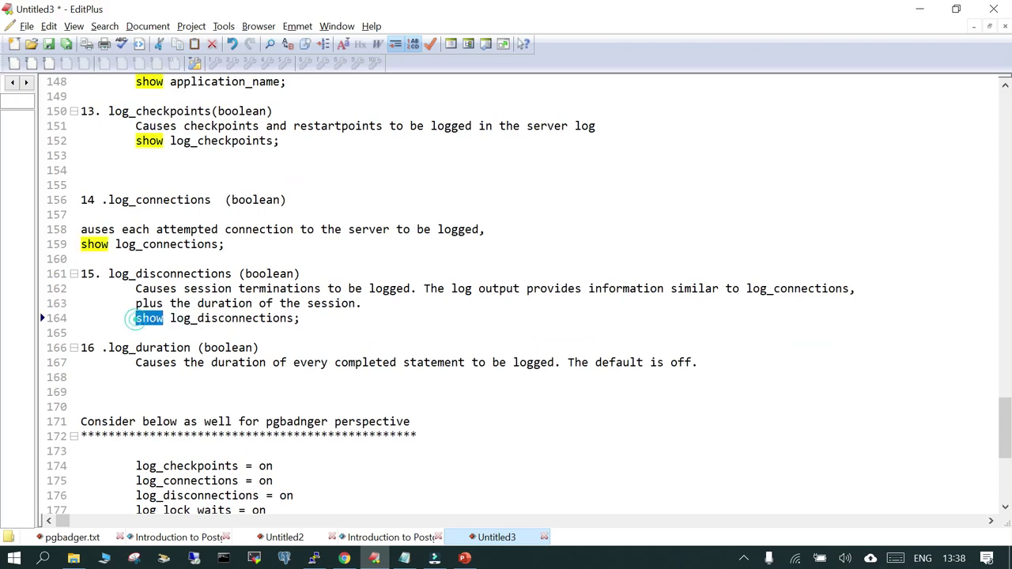
{"action": "left_click", "coordinate": [81, 391]}
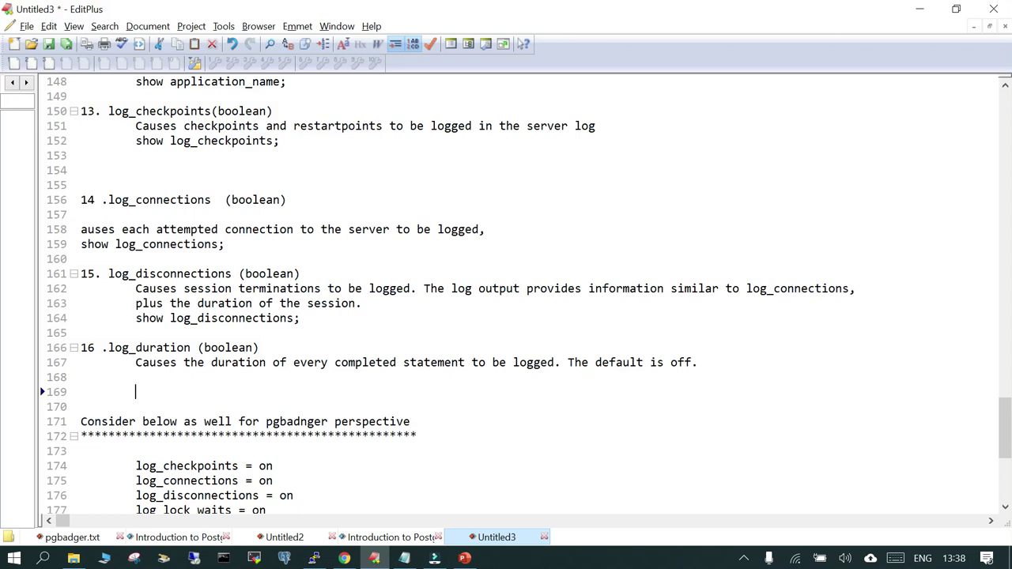
{"action": "key", "text": "ctrl+v"}
{"action": "double_click", "coordinate": [136, 348]}
{"action": "key", "text": "ctrl+c"}
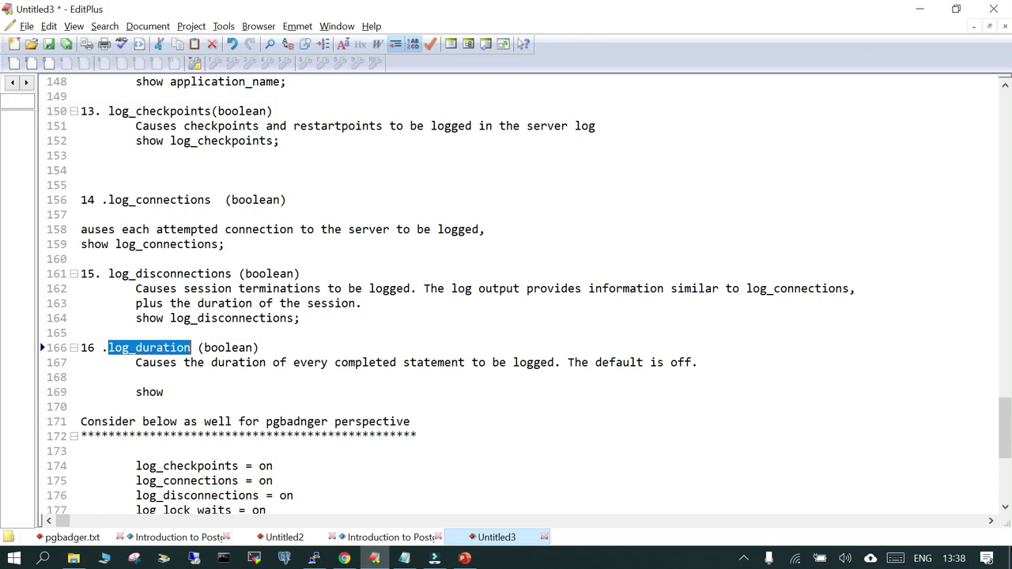
{"action": "left_click", "coordinate": [170, 392]}
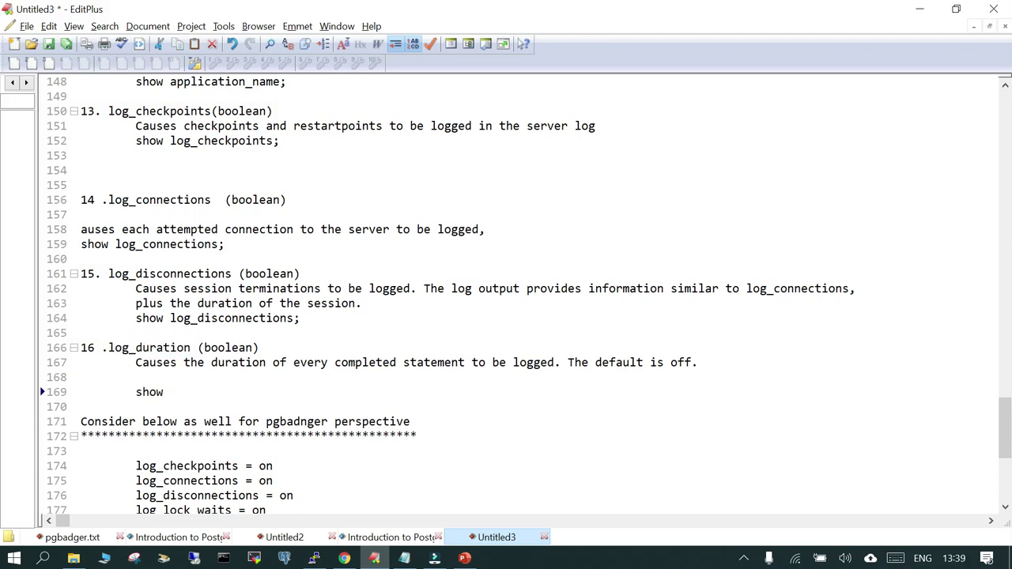
{"action": "key", "text": "ctrl+v"}
{"action": "type", "text": ";"}
{"action": "key", "text": "shift+Home"}
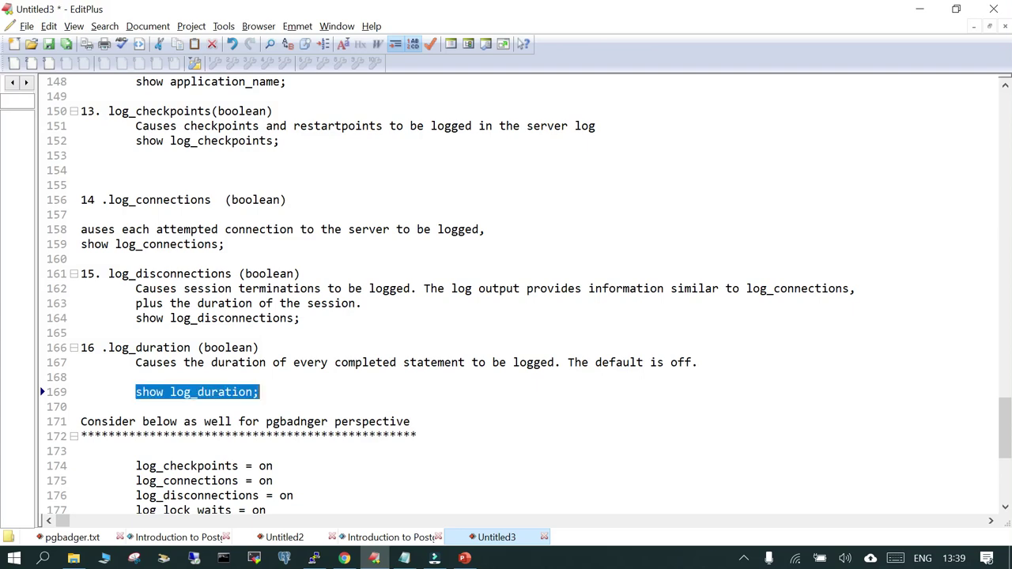
{"action": "key", "text": "ctrl+c"}
- Run 'show log_duration;' at a fresh psql prompt, which returns off
{"action": "left_click", "coordinate": [314, 559]}
{"action": "key", "text": "Return"}
{"action": "key", "text": "shift+Insert"}
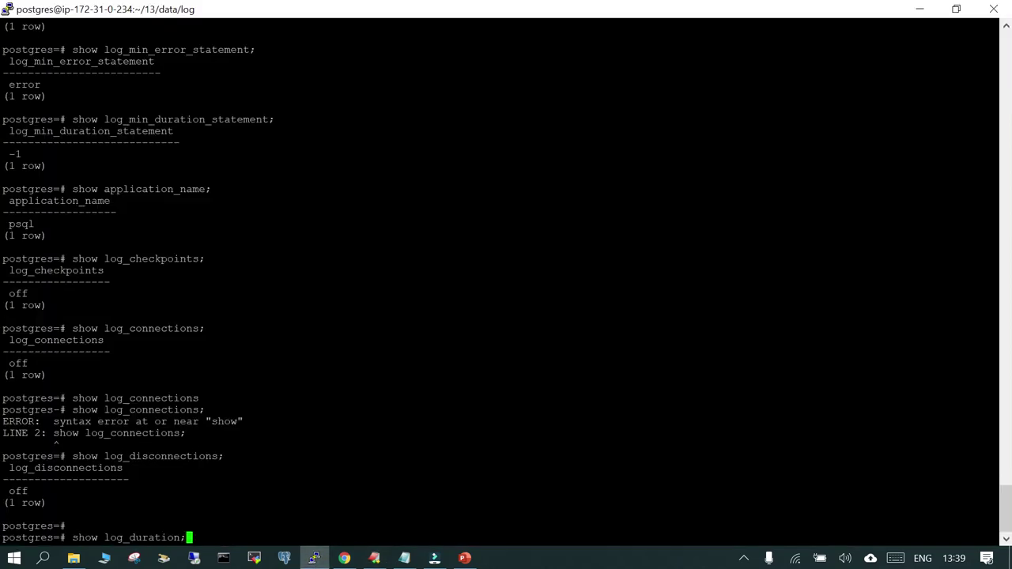
{"action": "key", "text": "Return"}
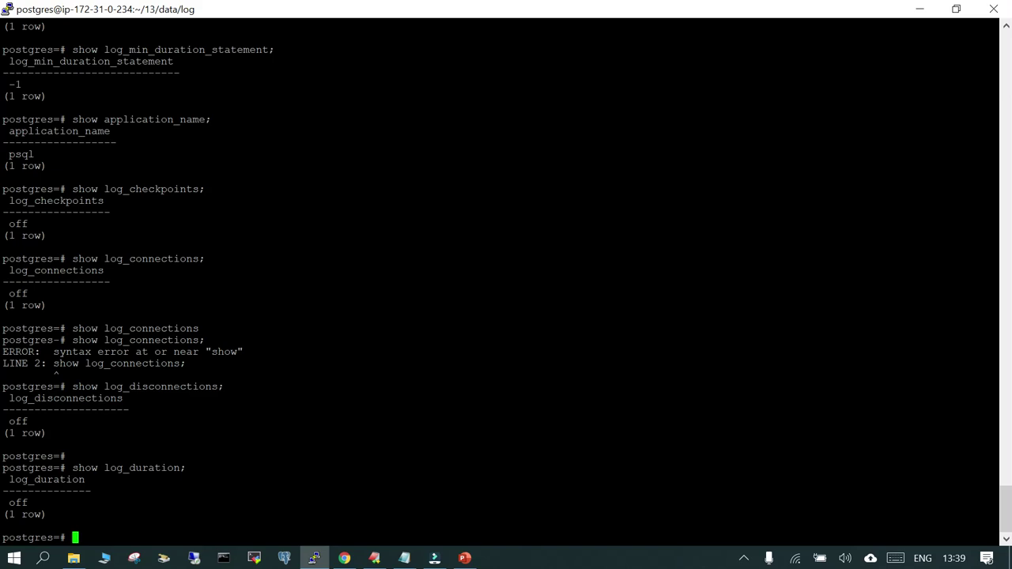
- Return to EditPlus and scroll to the pgbadger settings list, e.g. log_checkpoints = on
{"action": "left_click", "coordinate": [374, 558]}
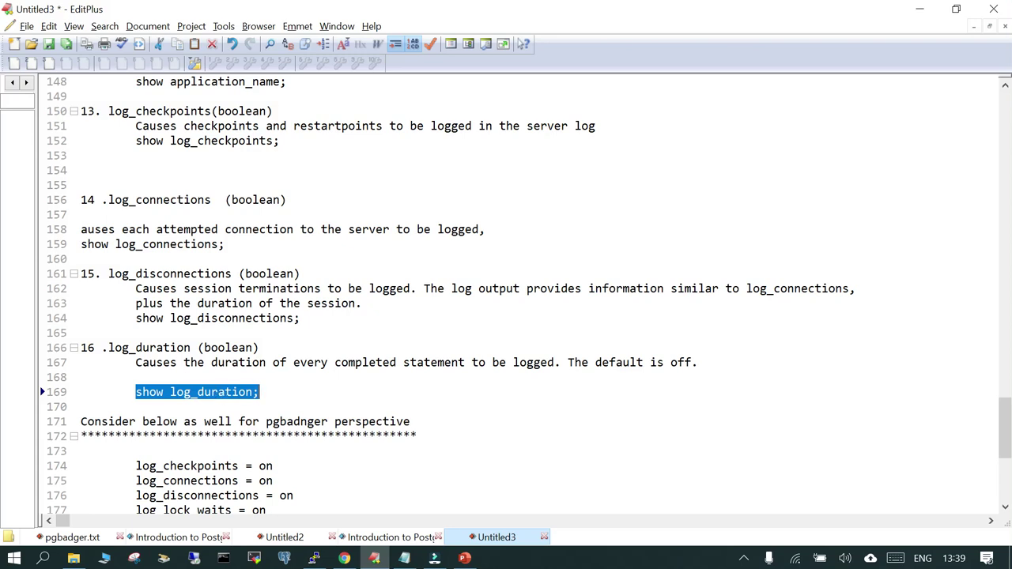
{"action": "scroll", "coordinate": [526, 295], "scroll_direction": "down", "scroll_amount": 4}
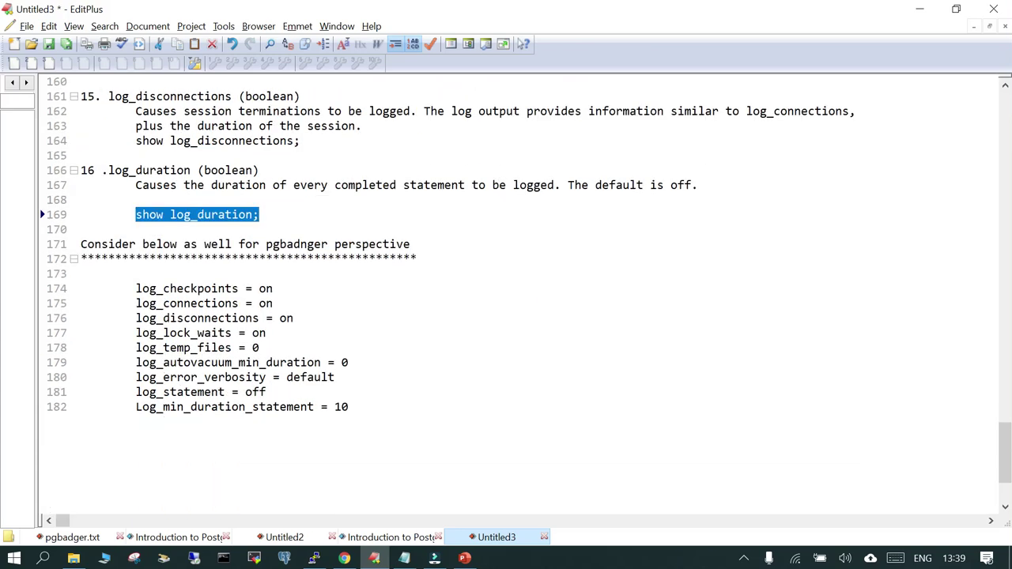